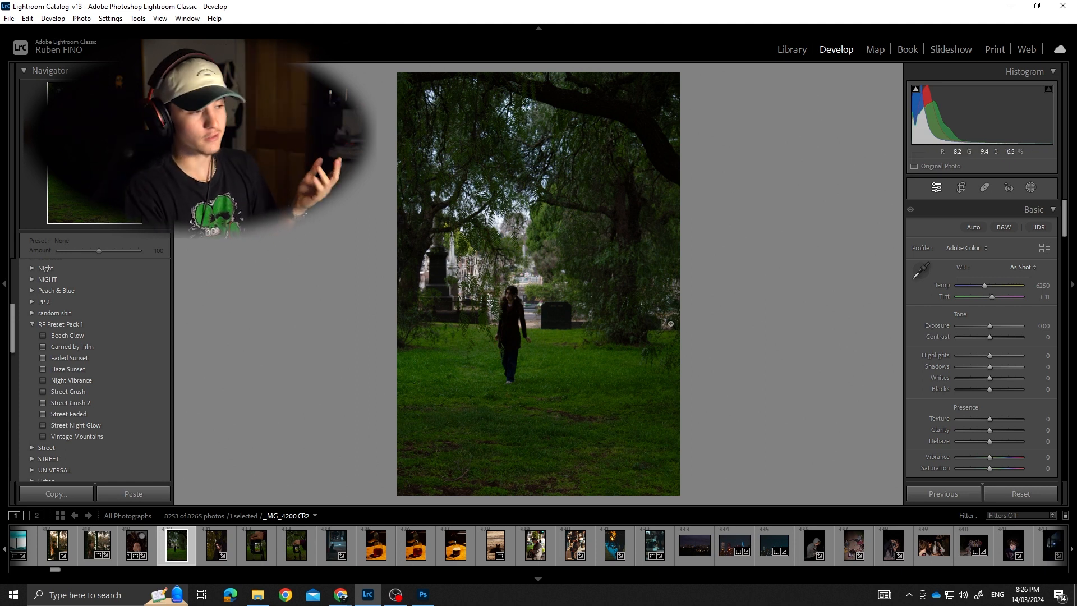
Step: Set the portrait's Exposure to +0.35 and Shadows to +35, checking the detail on the walking woman
{"action": "left_click", "coordinate": [514, 298]}
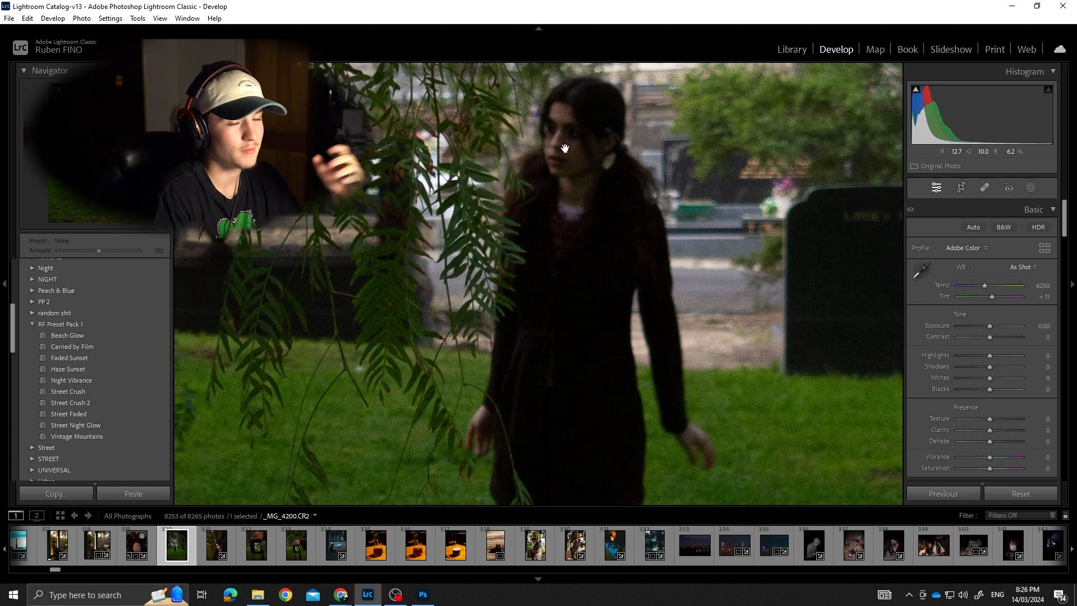
{"action": "left_click_drag", "start_coordinate": [581, 161], "coordinate": [558, 217]}
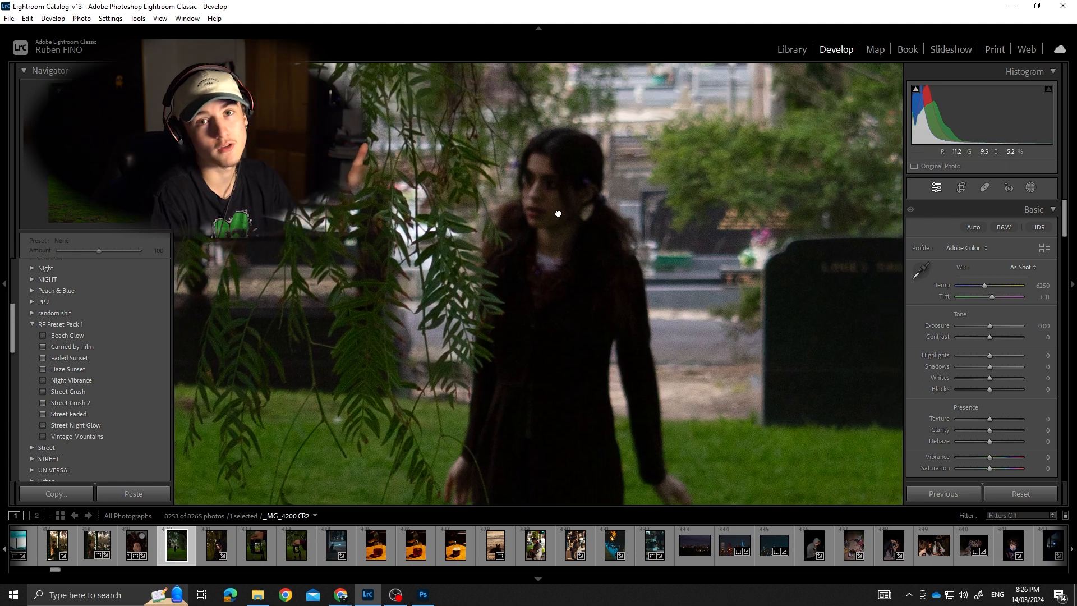
{"action": "left_click", "coordinate": [557, 217]}
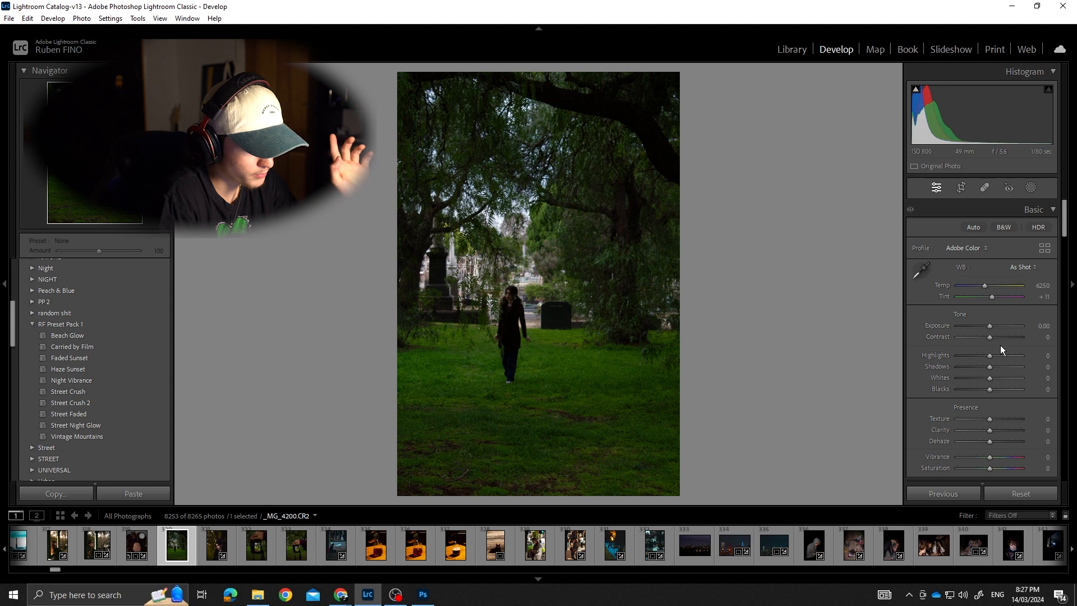
{"action": "left_click_drag", "start_coordinate": [989, 326], "coordinate": [991, 327]}
{"action": "left_click_drag", "start_coordinate": [990, 367], "coordinate": [1001, 367]}
{"action": "left_click", "coordinate": [530, 305]}
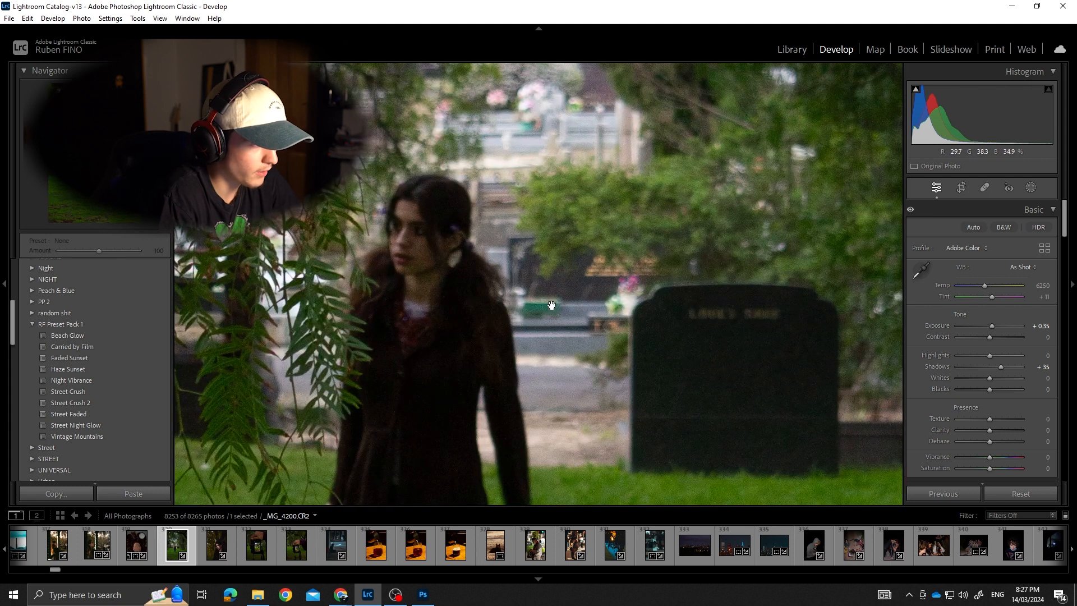
{"action": "key", "text": "ctrl+z"}
{"action": "key", "text": "ctrl+y"}
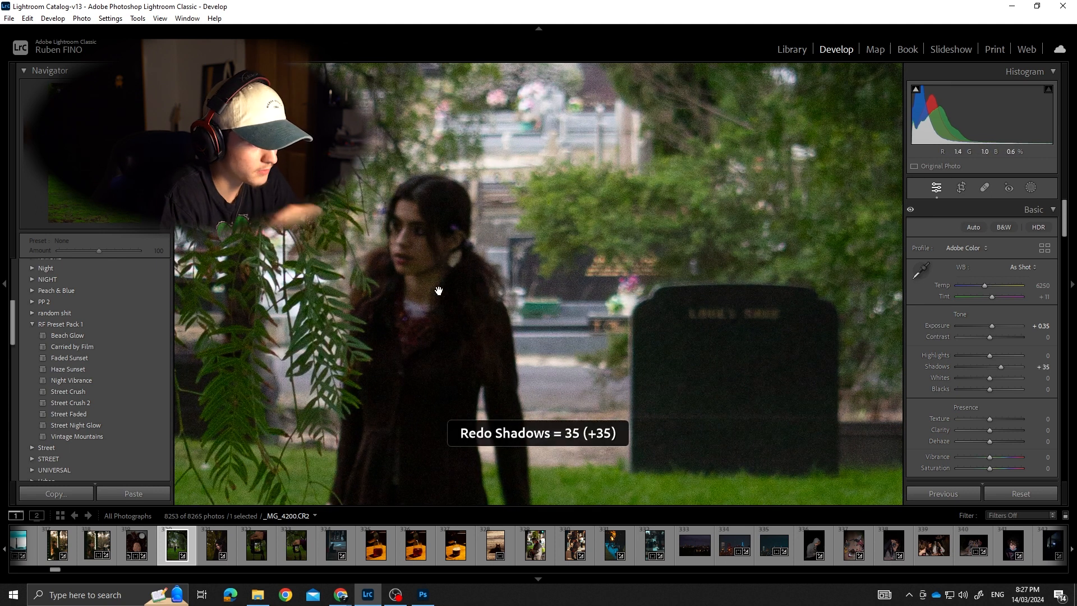
{"action": "left_click", "coordinate": [777, 275]}
Step: Fine-tune the tone with Contrast at +28, Highlights at +4, and Whites and Blacks both at −4
{"action": "left_click_drag", "start_coordinate": [989, 337], "coordinate": [1000, 335]}
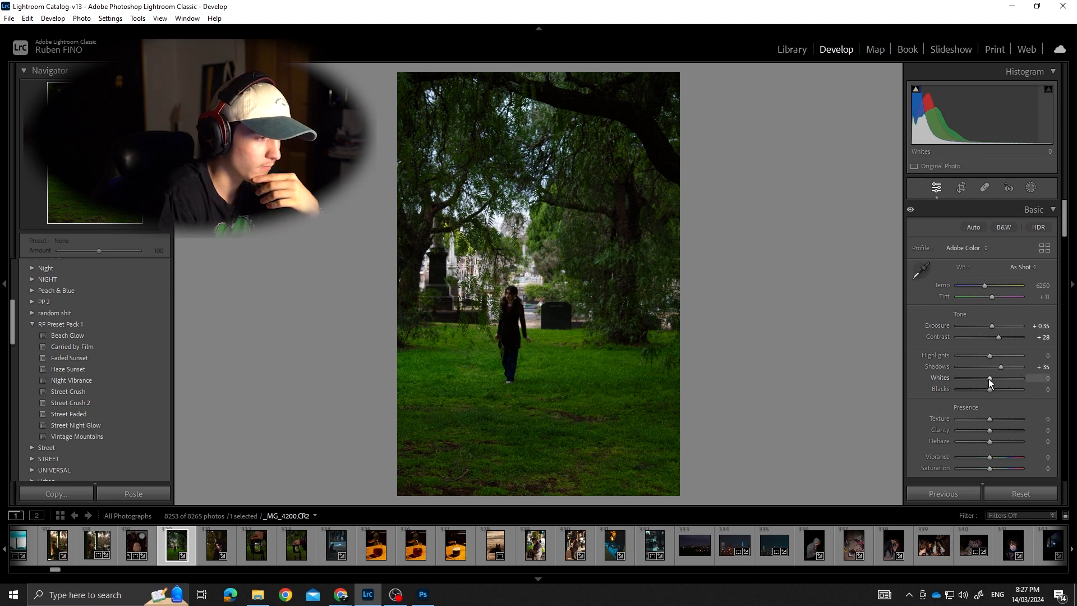
{"action": "mouse_move", "coordinate": [988, 378]}
{"action": "left_mouse_down"}
{"action": "mouse_move", "coordinate": [959, 378]}
{"action": "mouse_move", "coordinate": [988, 380]}
{"action": "left_mouse_up"}
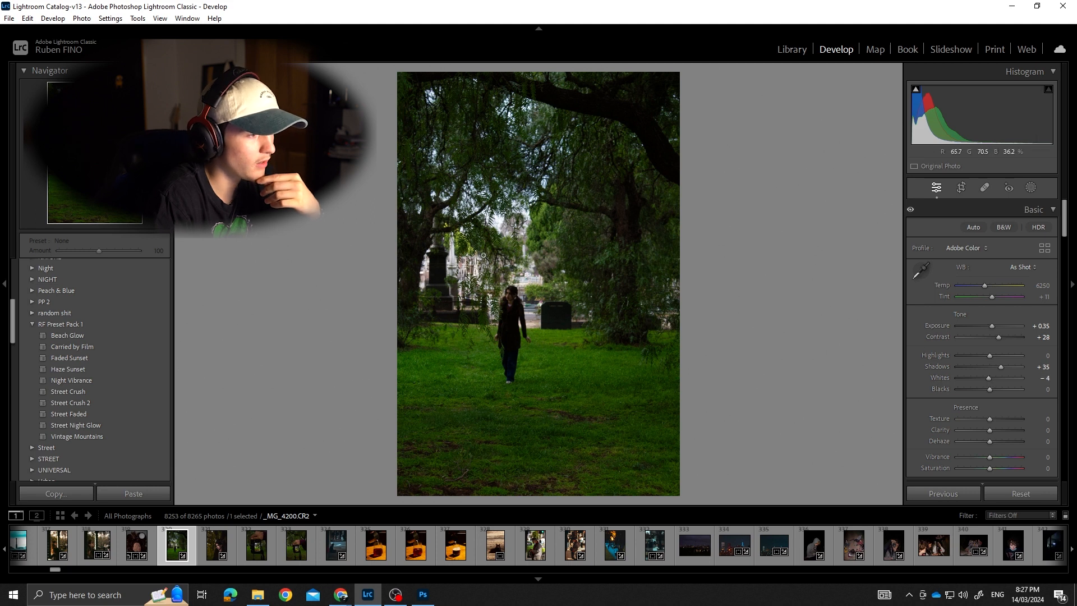
{"action": "left_click_drag", "start_coordinate": [990, 356], "coordinate": [1022, 357]}
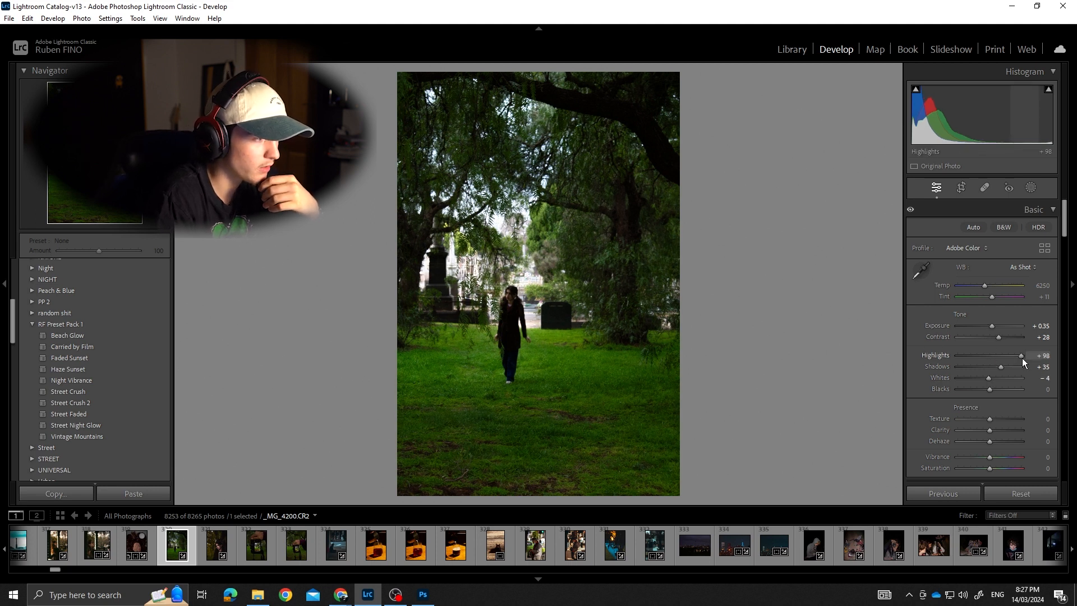
{"action": "left_click", "coordinate": [526, 305]}
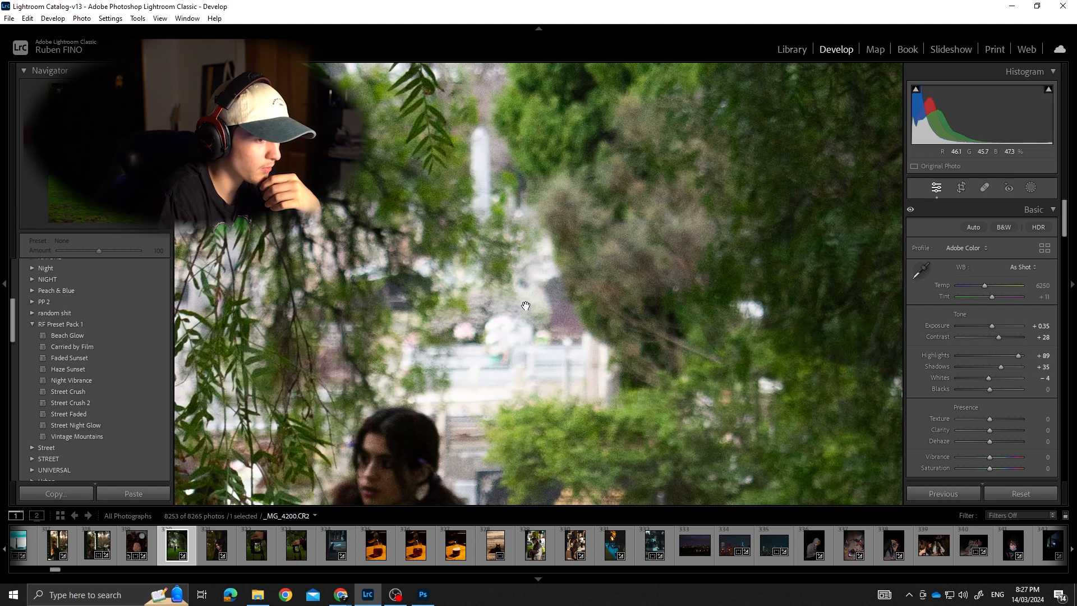
{"action": "left_click", "coordinate": [991, 356]}
{"action": "left_click", "coordinate": [680, 354]}
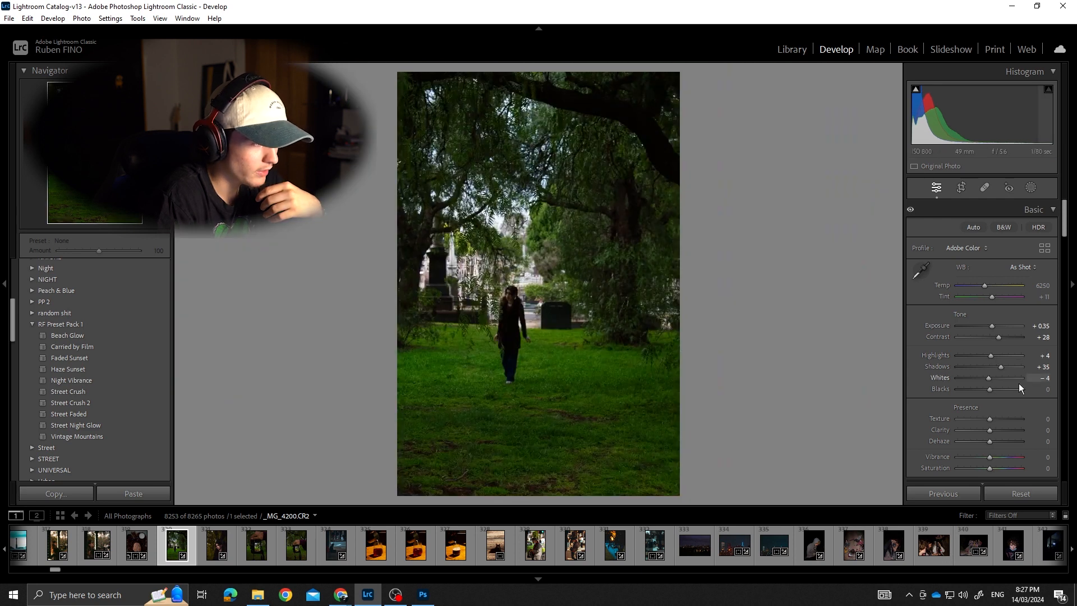
{"action": "mouse_move", "coordinate": [995, 392]}
{"action": "left_mouse_down"}
{"action": "mouse_move", "coordinate": [974, 392]}
{"action": "mouse_move", "coordinate": [988, 393]}
{"action": "left_mouse_up"}
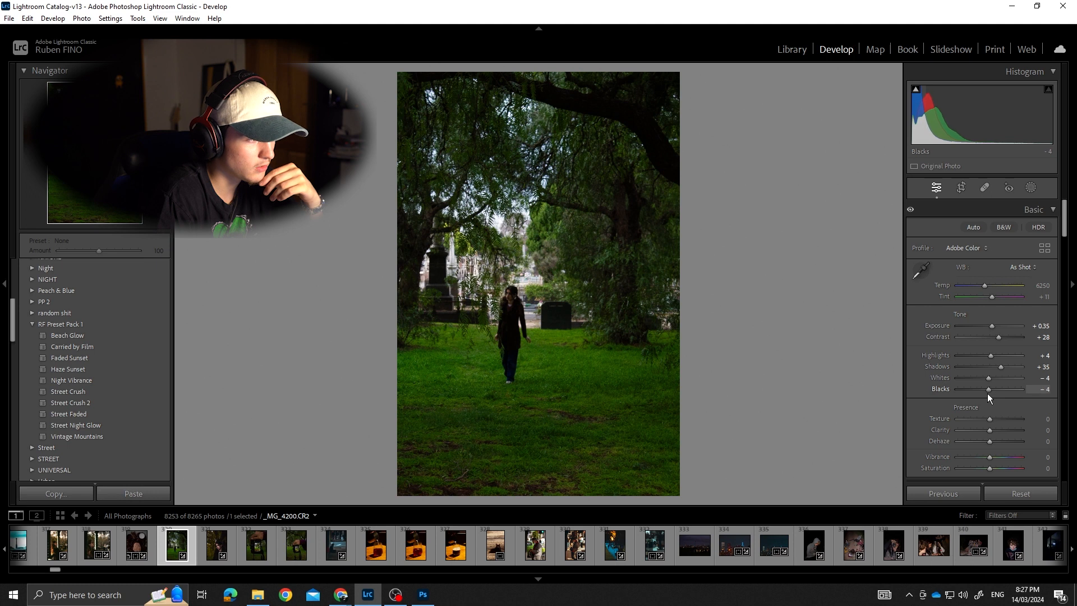
Step: Soften the photo with Clarity at −32 and Dehaze at −40, comparing the subject with and without the Dehaze change
{"action": "scroll", "coordinate": [926, 389], "scroll_direction": "down", "scroll_amount": 1}
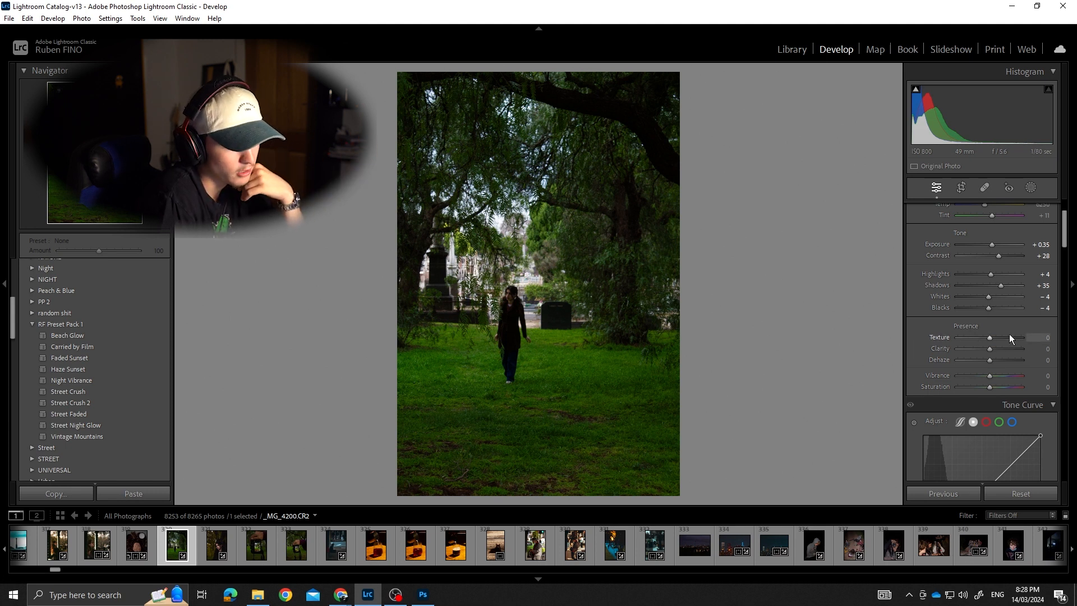
{"action": "left_click_drag", "start_coordinate": [987, 349], "coordinate": [971, 347]}
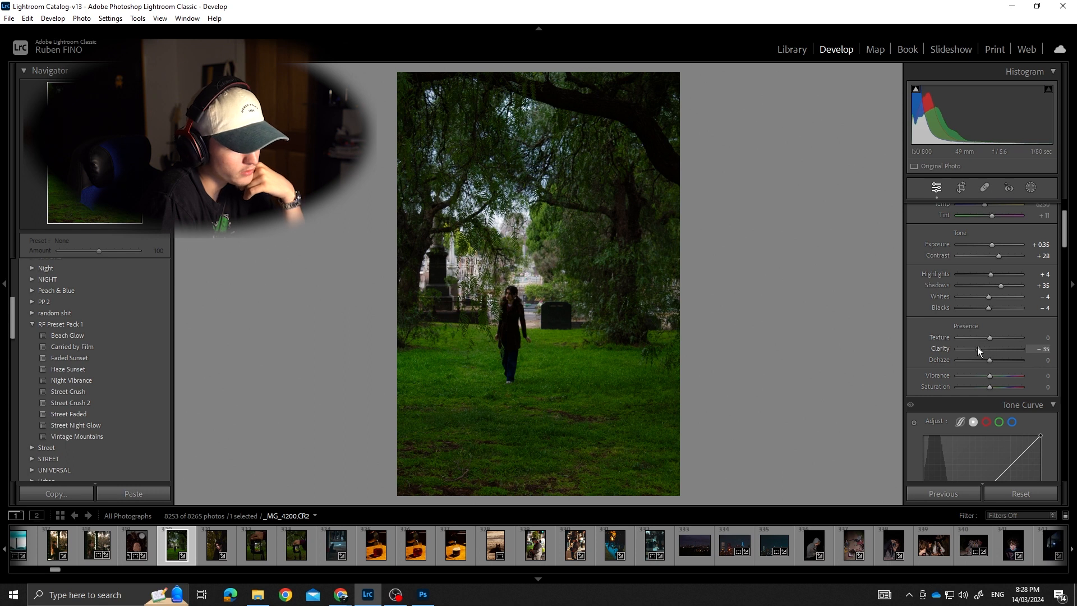
{"action": "left_click_drag", "start_coordinate": [988, 361], "coordinate": [976, 361]}
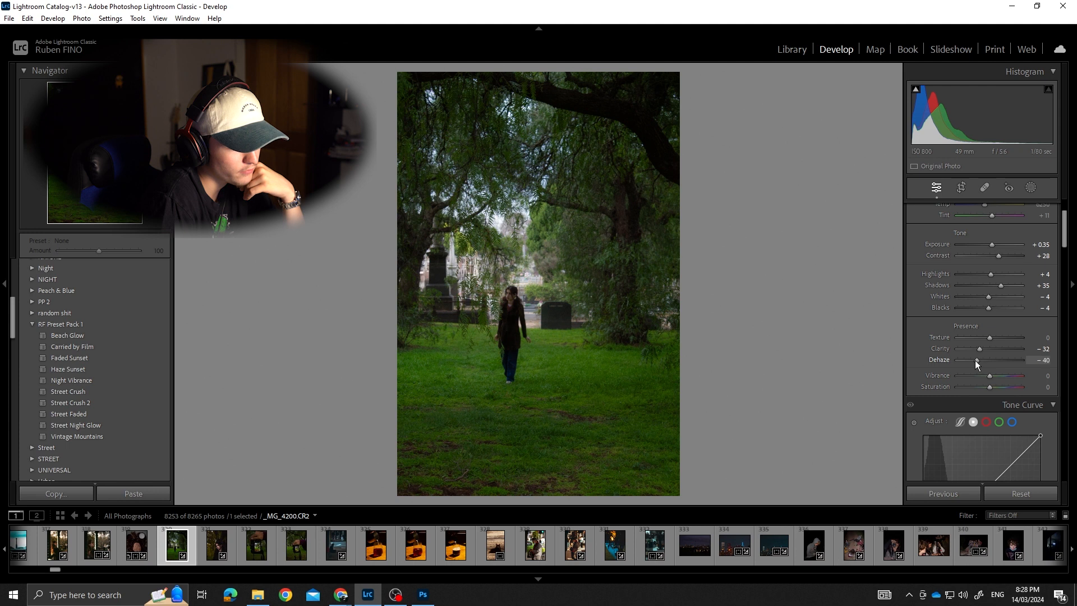
{"action": "left_click", "coordinate": [527, 296]}
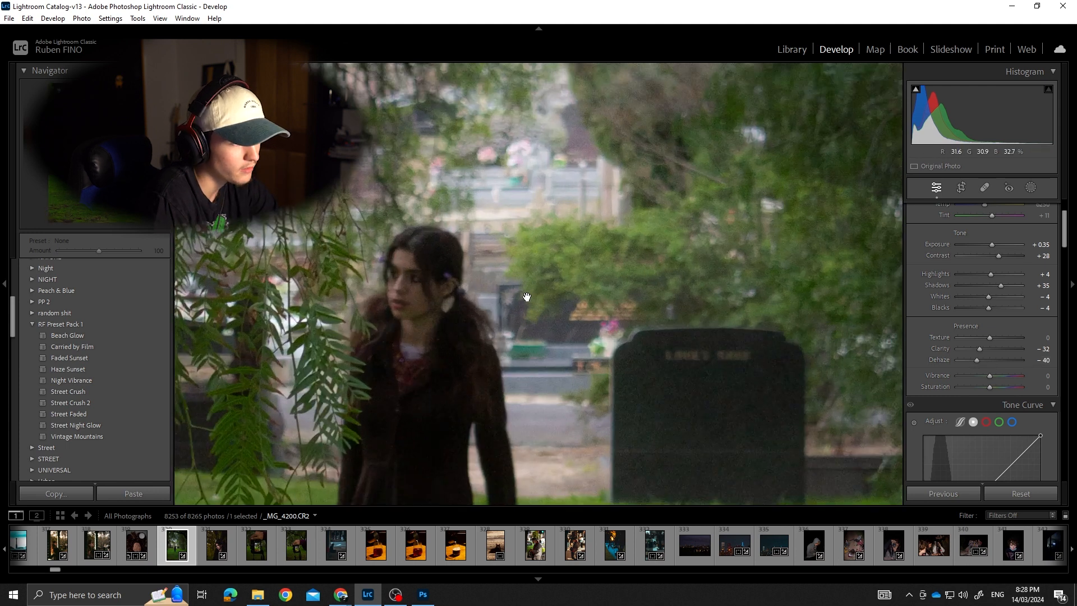
{"action": "left_click", "coordinate": [528, 294]}
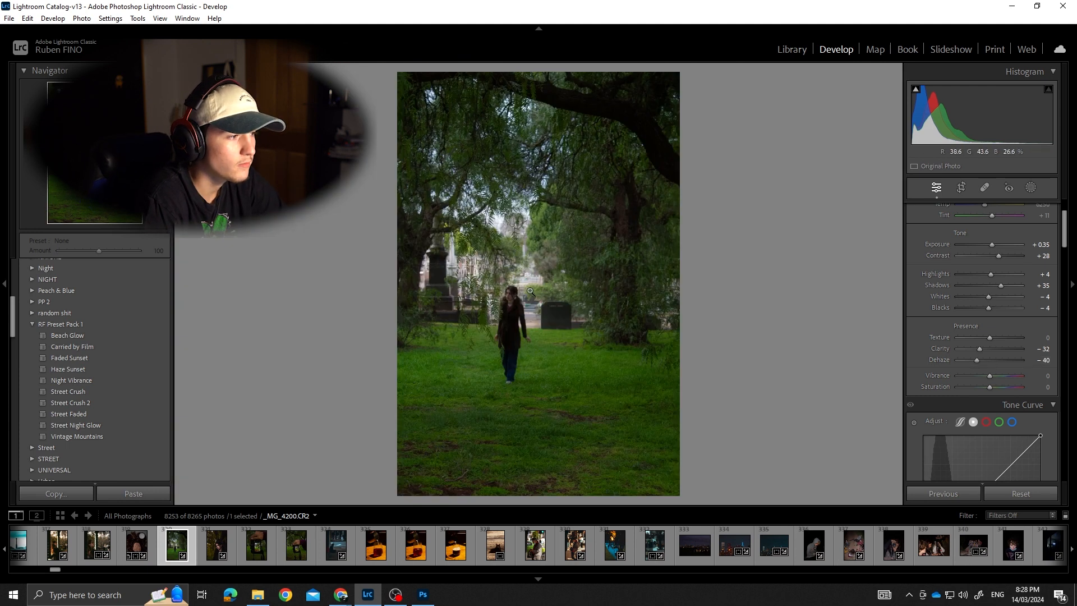
{"action": "left_click", "coordinate": [525, 287]}
{"action": "key", "text": "ctrl+z"}
{"action": "key", "text": "ctrl+y"}
{"action": "key", "text": "ctrl+z"}
{"action": "key", "text": "ctrl+y"}
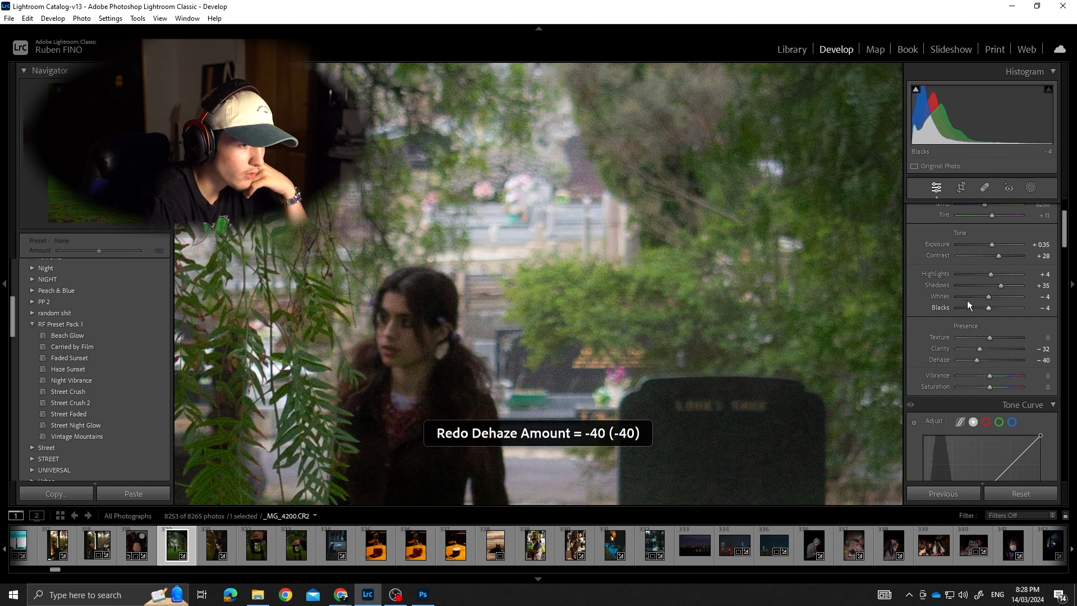
{"action": "left_click", "coordinate": [739, 335]}
Step: Set the Exposure to +0.26 and raise the Contrast to +60
{"action": "left_click_drag", "start_coordinate": [990, 246], "coordinate": [1004, 256]}
{"action": "double_click", "coordinate": [988, 245]}
{"action": "left_click_drag", "start_coordinate": [990, 245], "coordinate": [991, 243]}
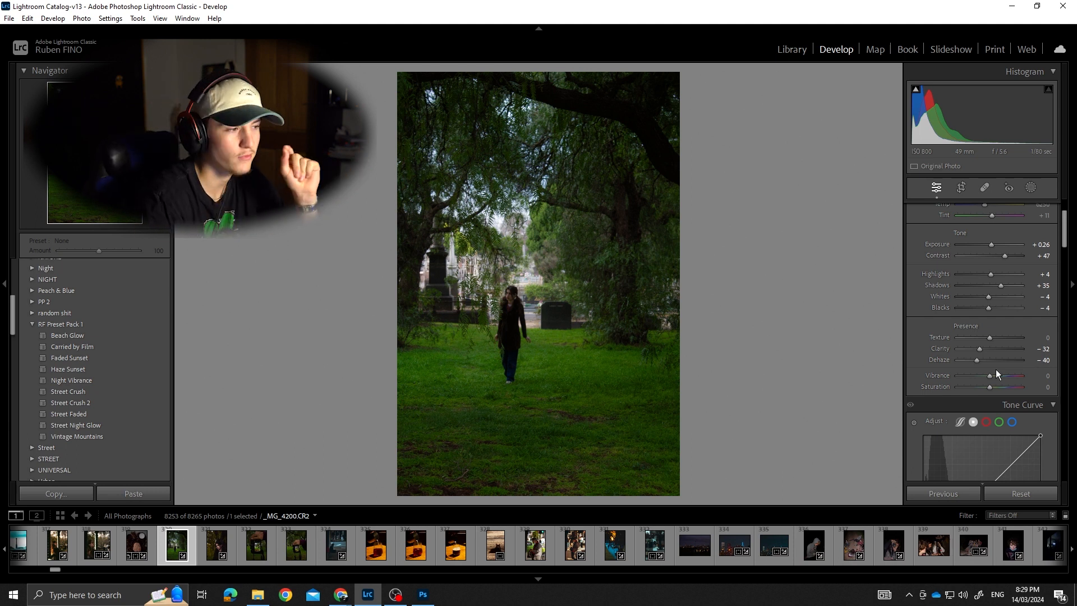
{"action": "left_click_drag", "start_coordinate": [1005, 256], "coordinate": [1007, 255]}
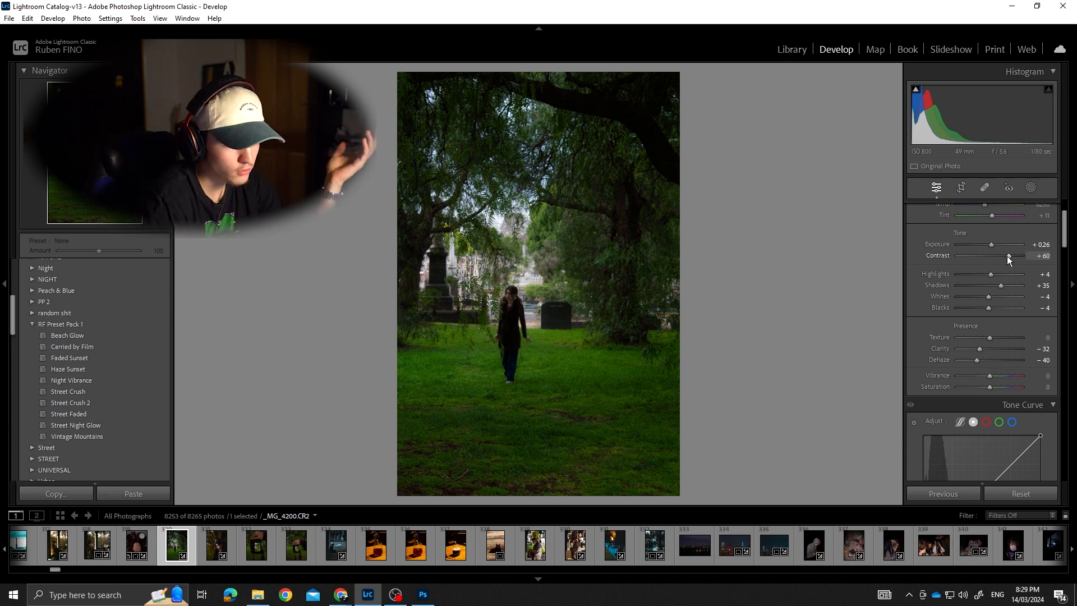
Step: Compare the edited photo with its original version, both in full and close up on the subject
{"action": "left_click", "coordinate": [527, 275]}
{"action": "left_click", "coordinate": [599, 291]}
{"action": "key", "text": "backslash"}
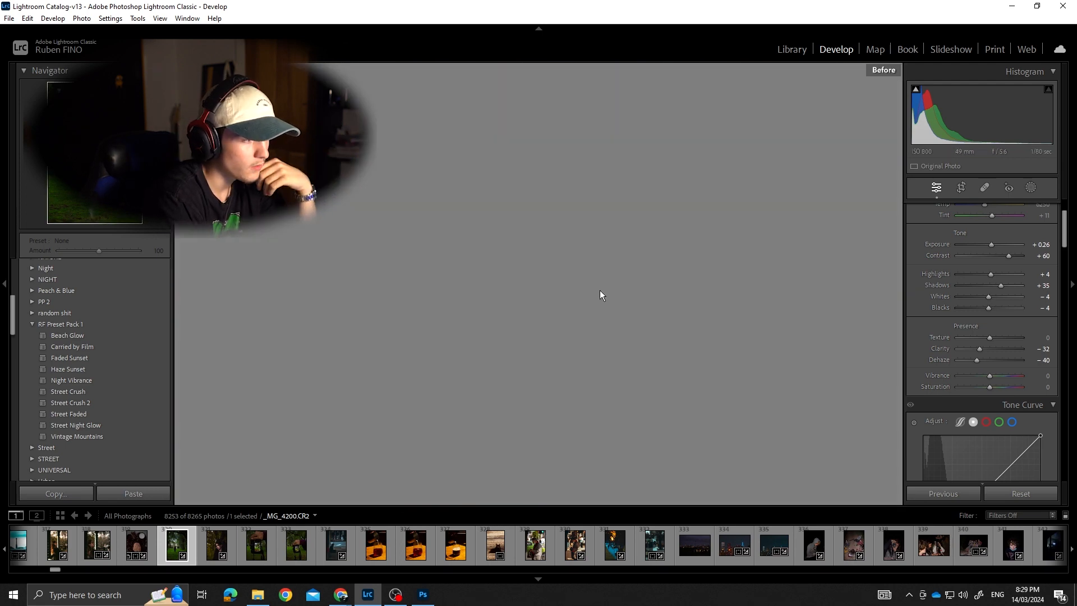
{"action": "key", "text": "backslash"}
{"action": "key", "text": "backslash"}
{"action": "key", "text": "backslash"}
{"action": "key", "text": "backslash"}
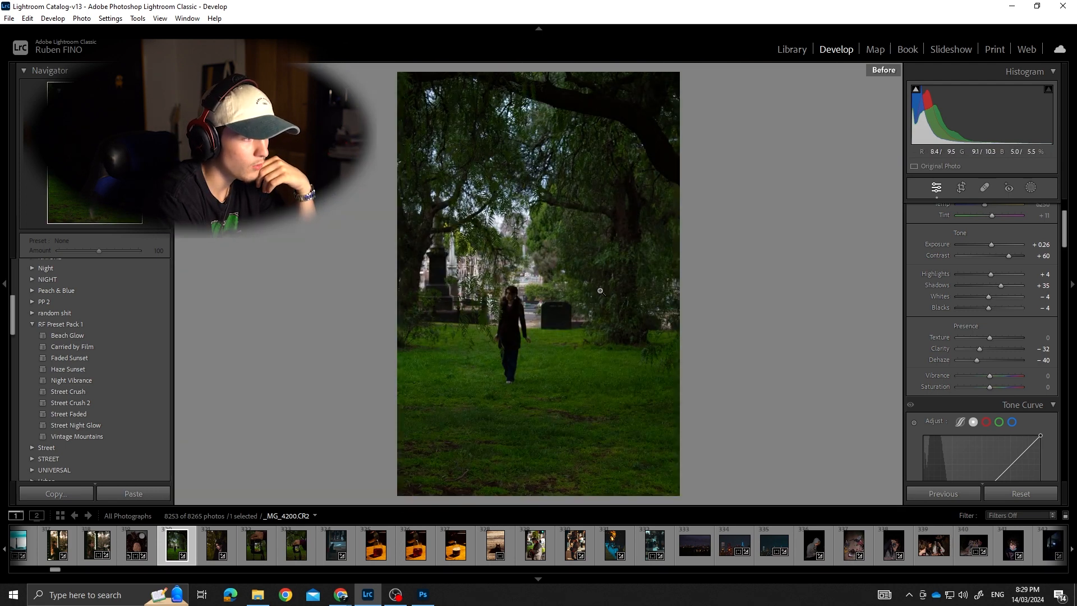
{"action": "key", "text": "backslash"}
{"action": "key", "text": "backslash"}
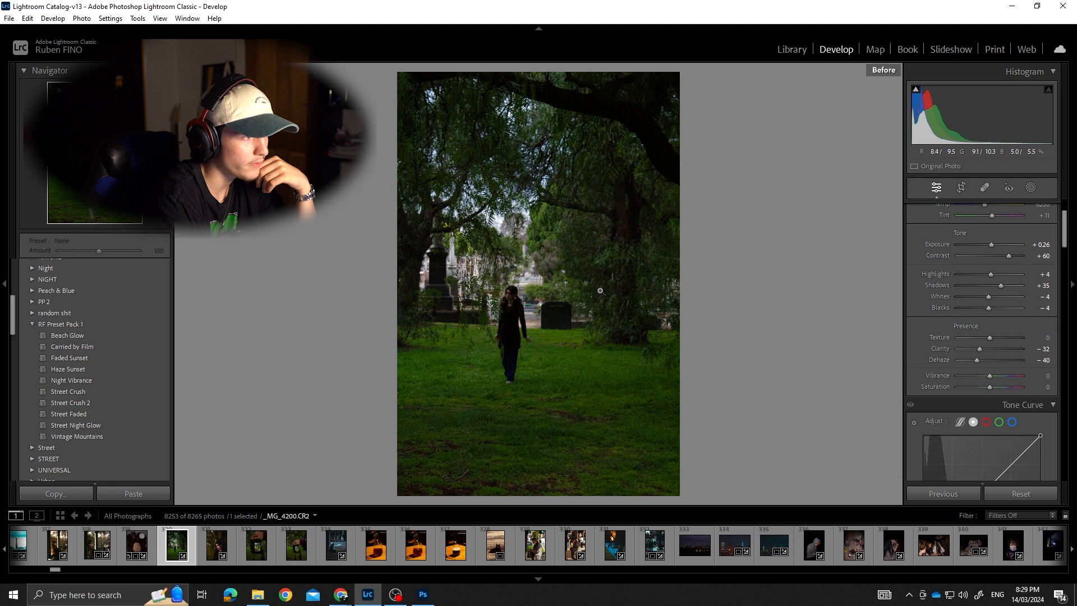
{"action": "key", "text": "backslash"}
{"action": "left_click", "coordinate": [511, 308]}
{"action": "left_click", "coordinate": [873, 423]}
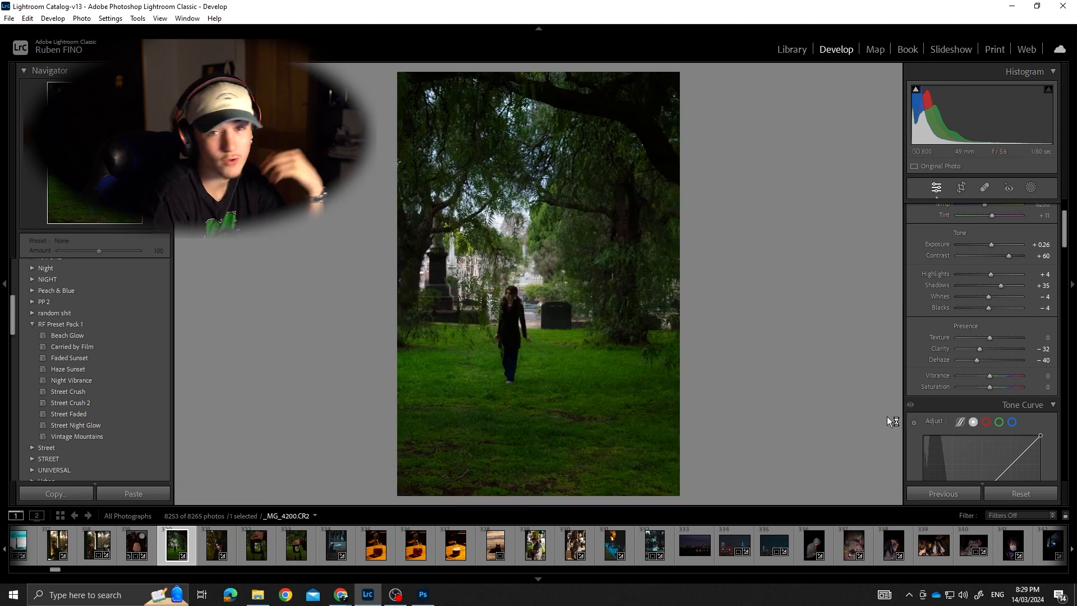
Step: Set the photo's overall Saturation to −35
{"action": "scroll", "coordinate": [942, 404], "scroll_direction": "down", "scroll_amount": 3}
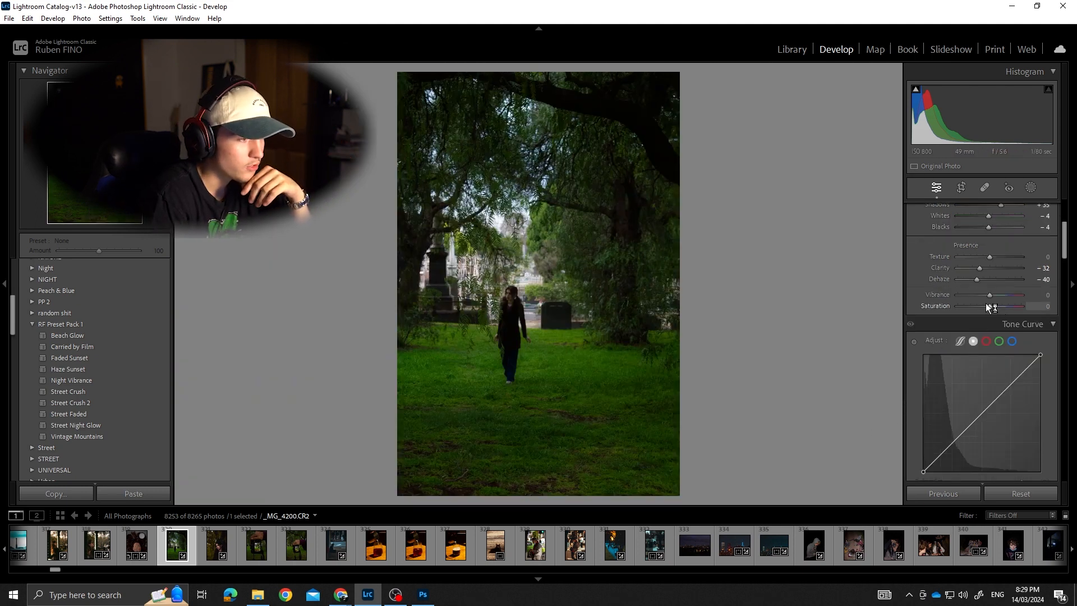
{"action": "mouse_move", "coordinate": [989, 306]}
{"action": "left_mouse_down"}
{"action": "mouse_move", "coordinate": [1005, 306]}
{"action": "mouse_move", "coordinate": [978, 306]}
{"action": "left_mouse_up"}
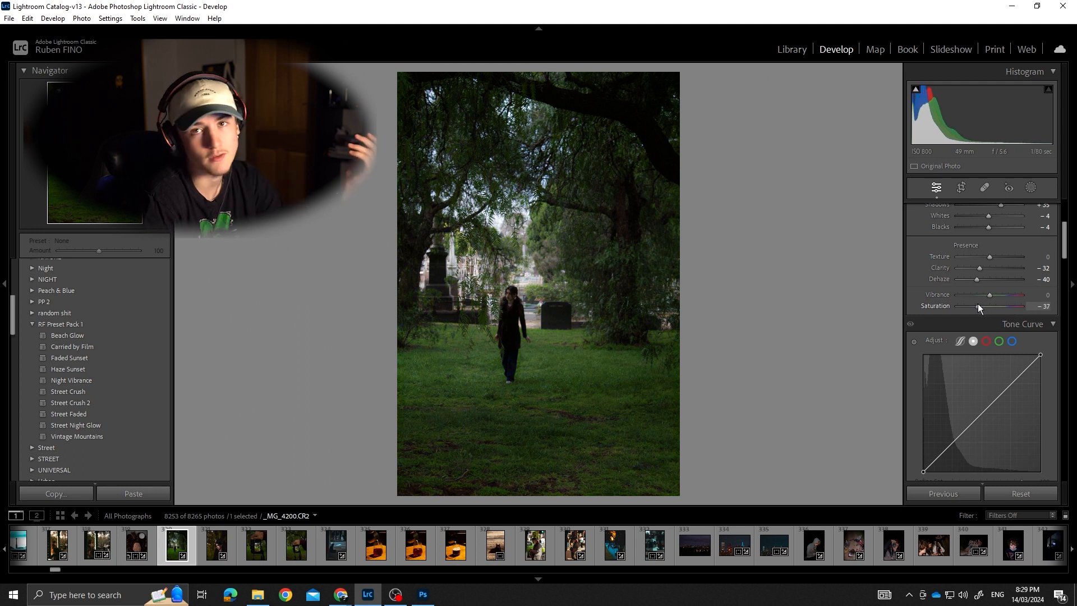
{"action": "left_click_drag", "start_coordinate": [979, 307], "coordinate": [977, 306]}
{"action": "left_click", "coordinate": [1039, 307]}
{"action": "type", "text": "-35"}
{"action": "key", "text": "Return"}
Step: Shape the point curve into a gentle S with its shadow point at input 71, output 59, and set Contrast to +32
{"action": "scroll", "coordinate": [903, 335], "scroll_direction": "down", "scroll_amount": 2}
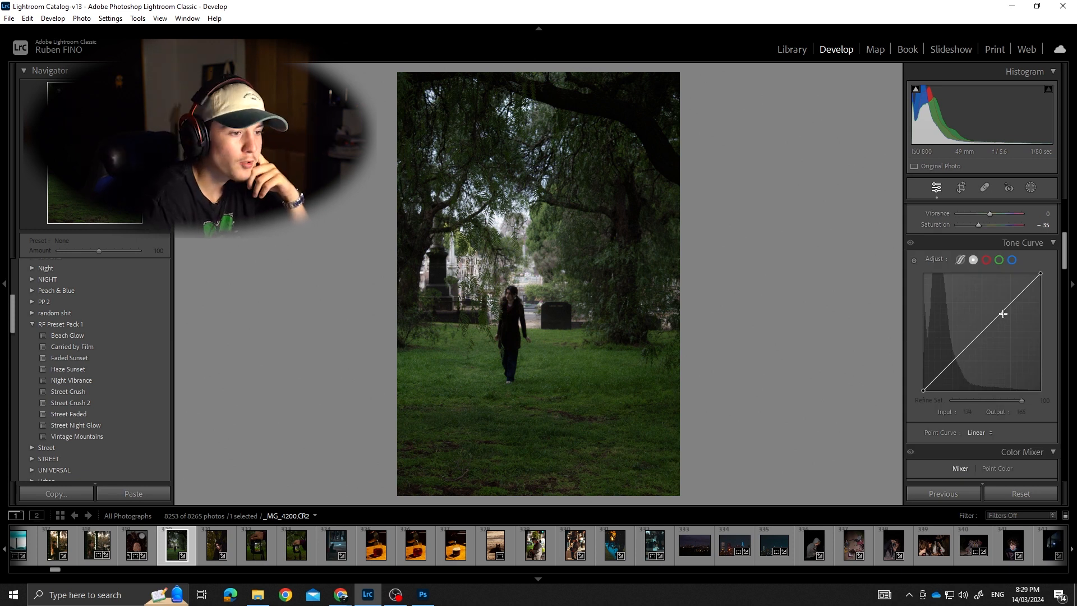
{"action": "left_click", "coordinate": [954, 360]}
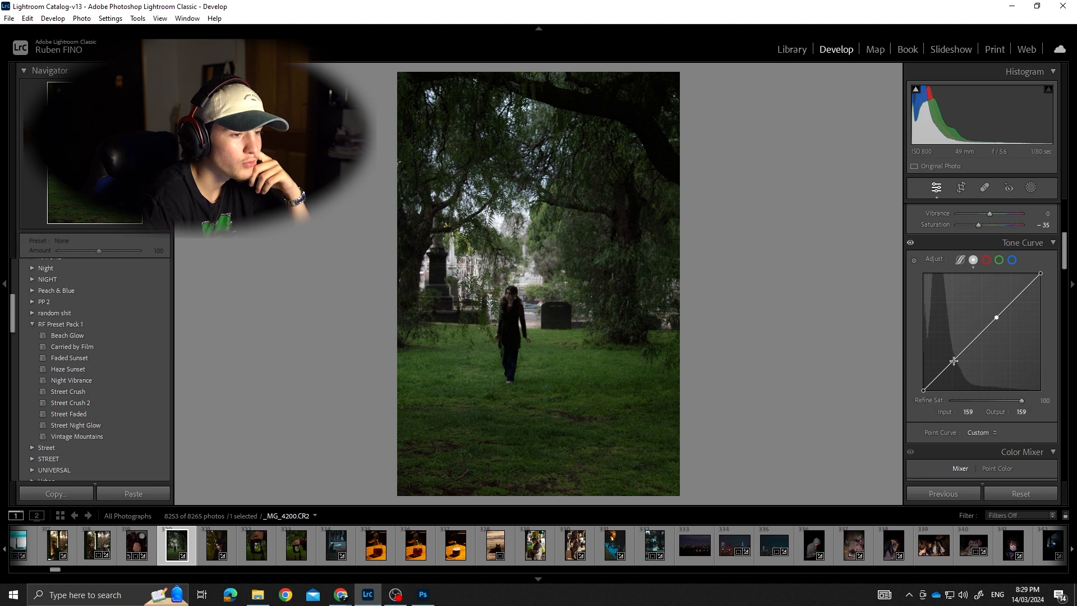
{"action": "left_click_drag", "start_coordinate": [995, 319], "coordinate": [994, 311]}
{"action": "left_click_drag", "start_coordinate": [954, 360], "coordinate": [954, 365]}
{"action": "scroll", "coordinate": [917, 368], "scroll_direction": "up", "scroll_amount": 3}
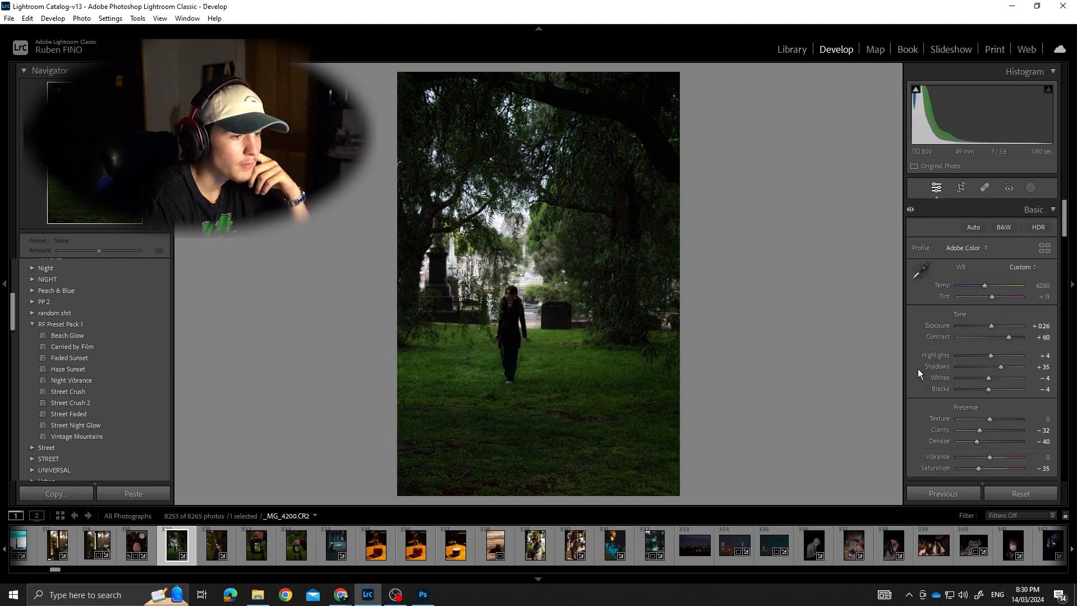
{"action": "left_click_drag", "start_coordinate": [1007, 337], "coordinate": [997, 338]}
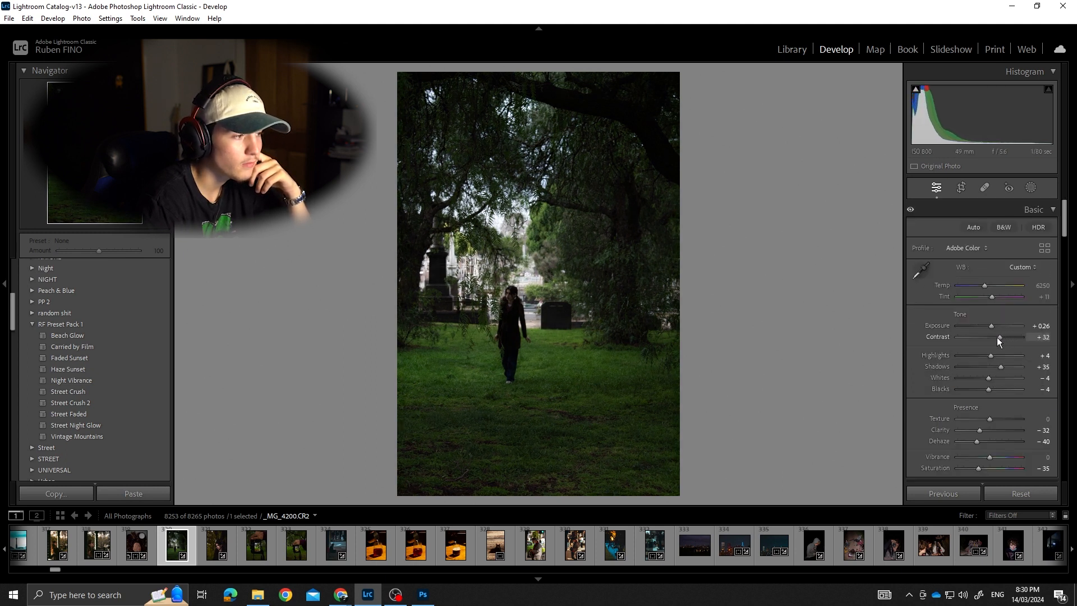
Step: Compare the photo before and after all edits, and with the tone curve switched off and on
{"action": "key", "text": "backslash"}
{"action": "key", "text": "backslash"}
{"action": "key", "text": "backslash"}
{"action": "key", "text": "backslash"}
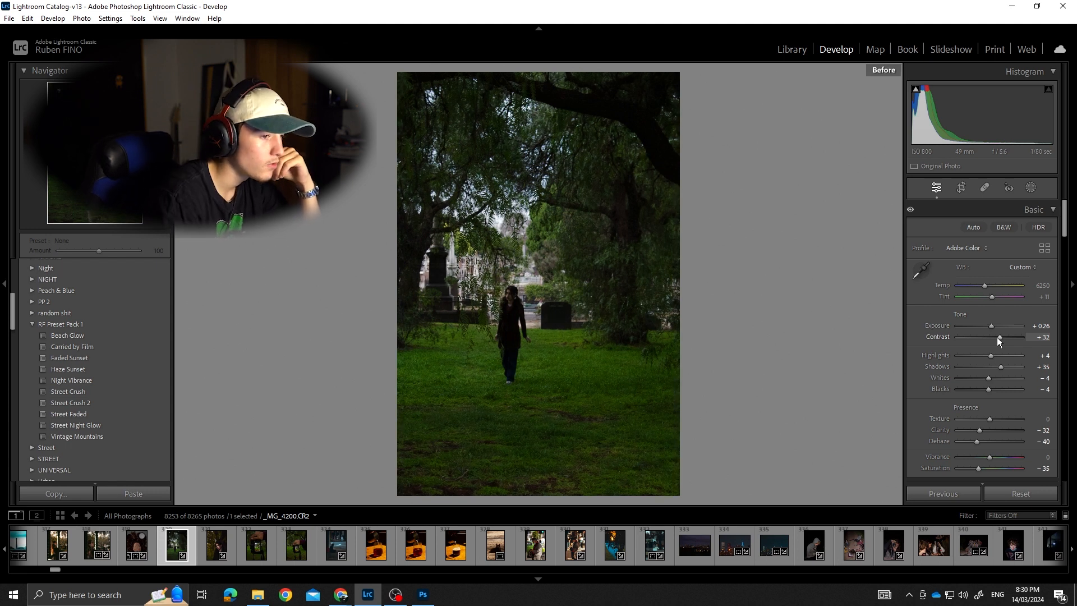
{"action": "scroll", "coordinate": [924, 366], "scroll_direction": "down", "scroll_amount": 5}
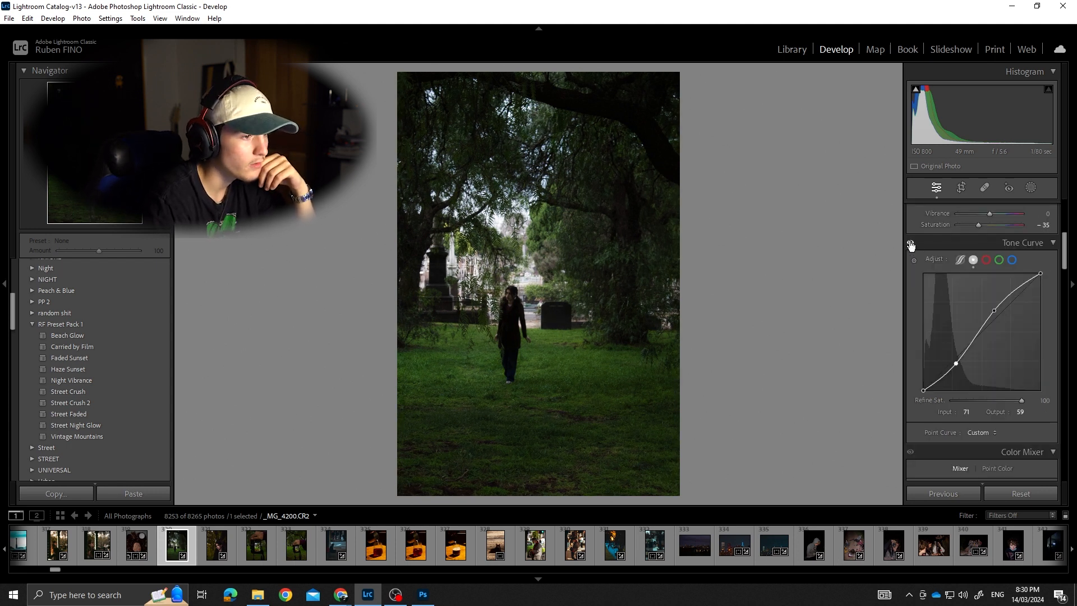
{"action": "left_click", "coordinate": [910, 244]}
{"action": "left_click", "coordinate": [911, 243]}
{"action": "left_click", "coordinate": [911, 244]}
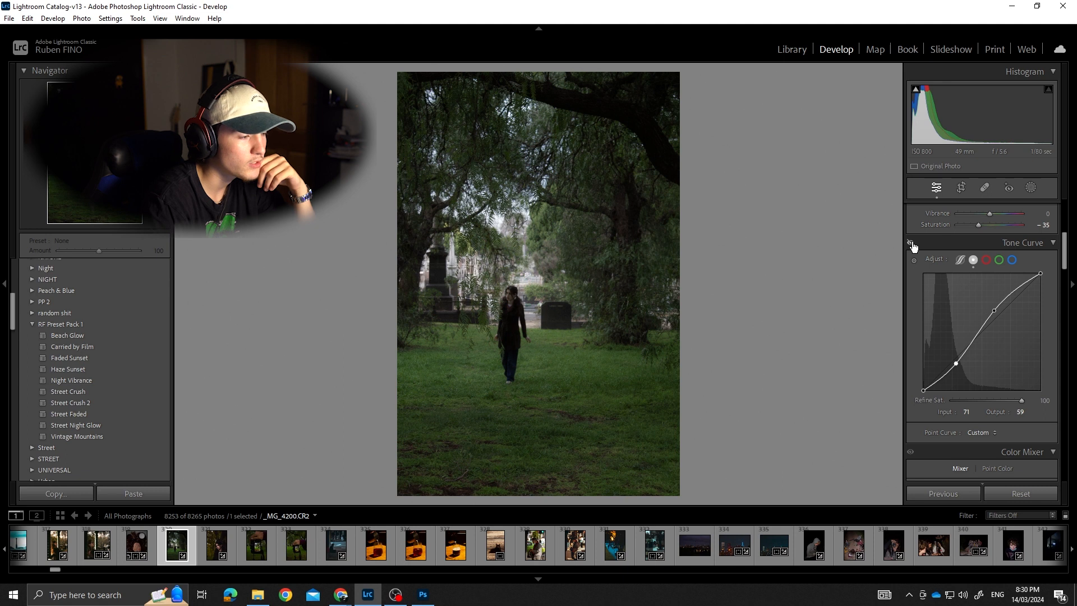
{"action": "left_click", "coordinate": [910, 243]}
Step: Lower the white point of the green channel's tone curve to an output of 243, keeping its black point at the default
{"action": "left_click", "coordinate": [986, 259]}
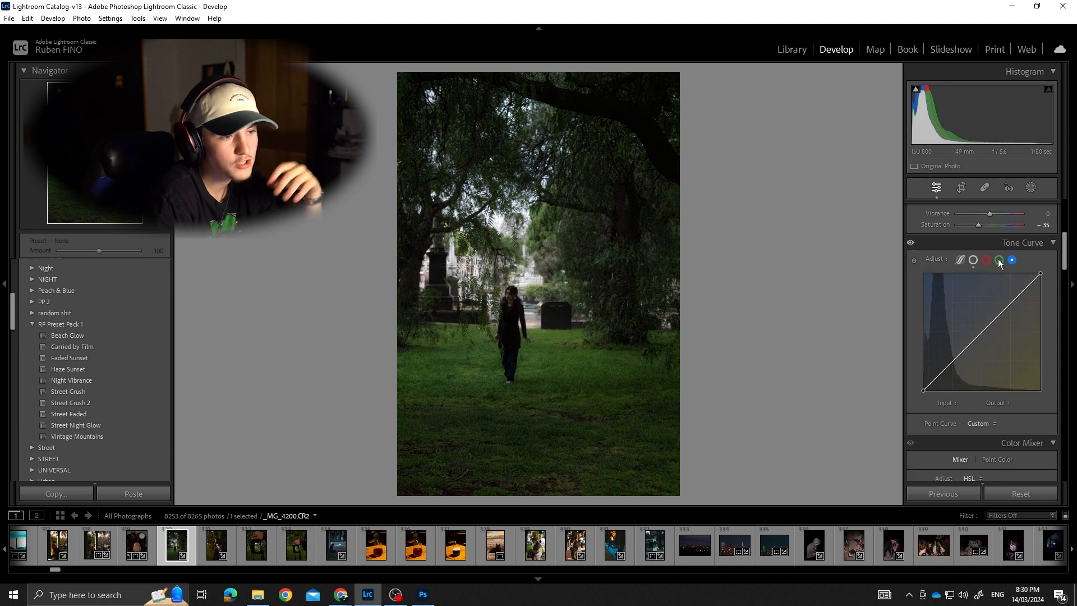
{"action": "left_click", "coordinate": [1012, 260]}
{"action": "left_click", "coordinate": [998, 260]}
{"action": "left_click", "coordinate": [986, 260]}
{"action": "left_click", "coordinate": [998, 261]}
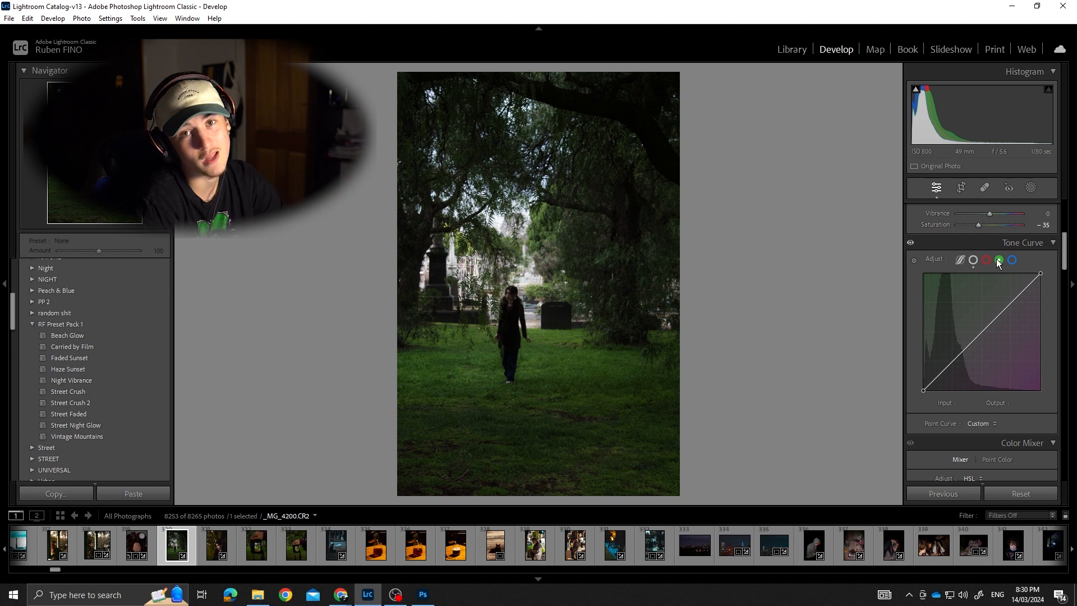
{"action": "left_click_drag", "start_coordinate": [923, 390], "coordinate": [927, 386]}
{"action": "double_click", "coordinate": [927, 386]}
{"action": "mouse_move", "coordinate": [1041, 273]}
{"action": "left_mouse_down"}
{"action": "mouse_move", "coordinate": [1028, 342]}
{"action": "mouse_move", "coordinate": [1037, 395]}
{"action": "mouse_move", "coordinate": [1050, 284]}
{"action": "mouse_move", "coordinate": [1042, 278]}
{"action": "left_mouse_up"}
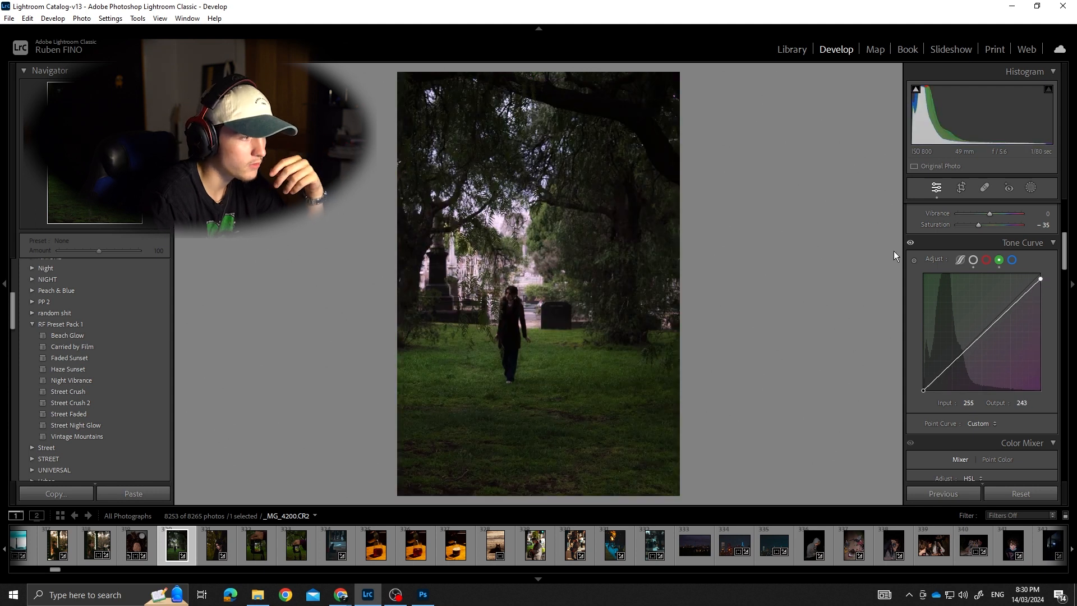
Step: Compare the photo with the tone curve switched off and on, and inspect the woman's face up close
{"action": "left_click", "coordinate": [910, 243]}
{"action": "left_click", "coordinate": [911, 242]}
{"action": "left_click", "coordinate": [517, 281]}
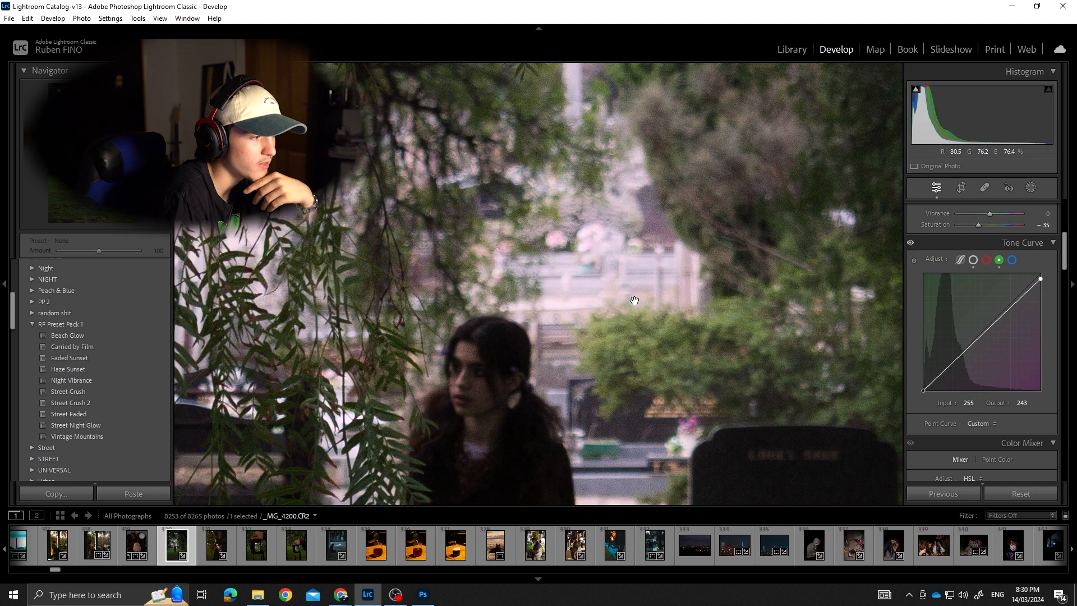
{"action": "left_click", "coordinate": [580, 280]}
Step: In the Color Mixer, set the hue of Orange to +44, Yellow to +100 and Green to +100, and compare with the original
{"action": "scroll", "coordinate": [926, 422], "scroll_direction": "down", "scroll_amount": 5}
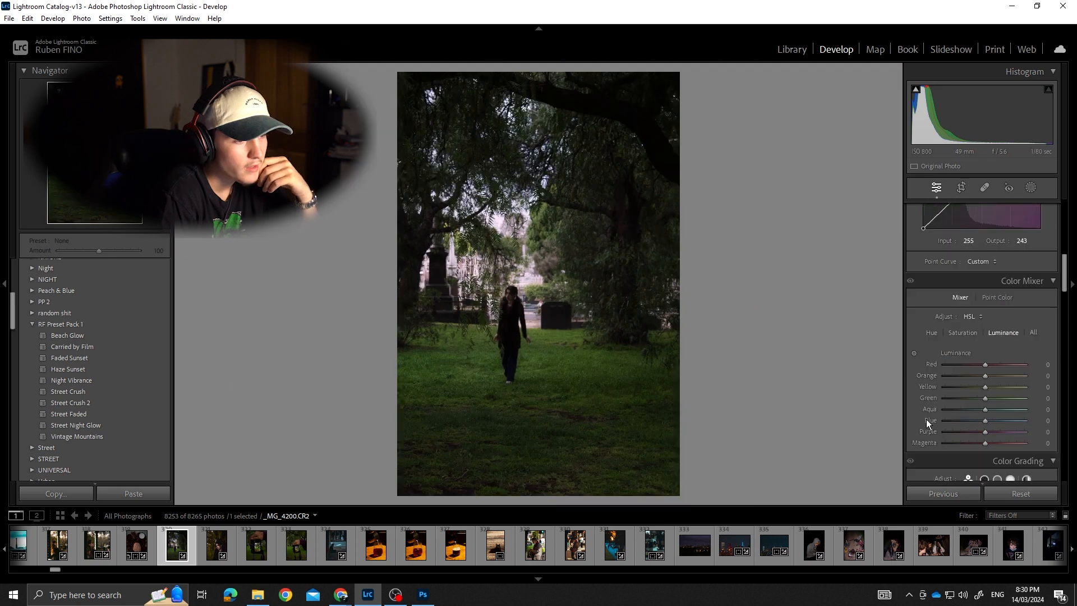
{"action": "left_click", "coordinate": [931, 333]}
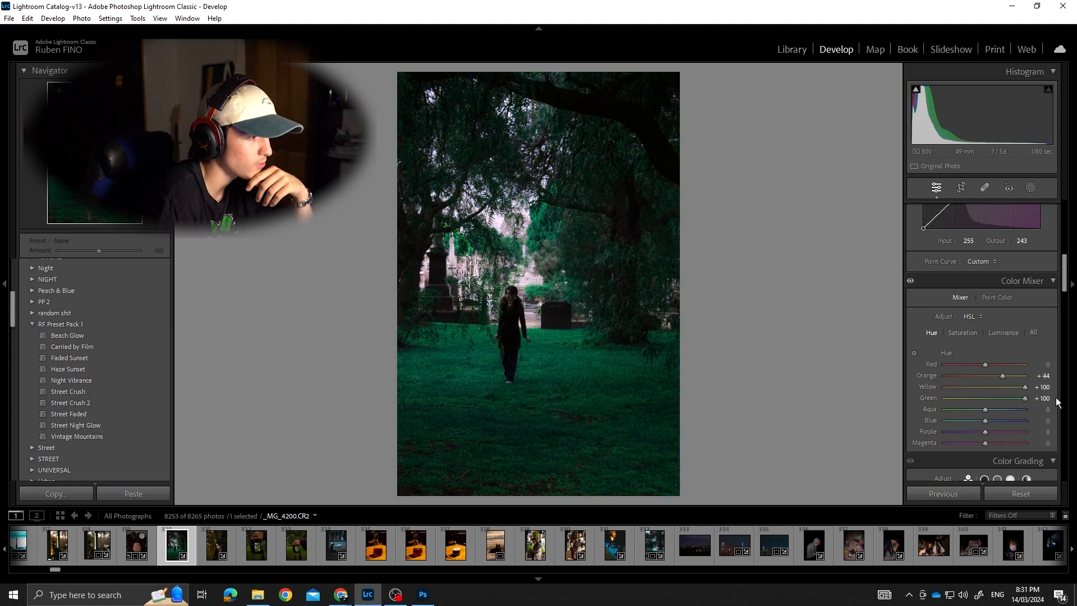
{"action": "key", "text": "backslash"}
{"action": "key", "text": "backslash"}
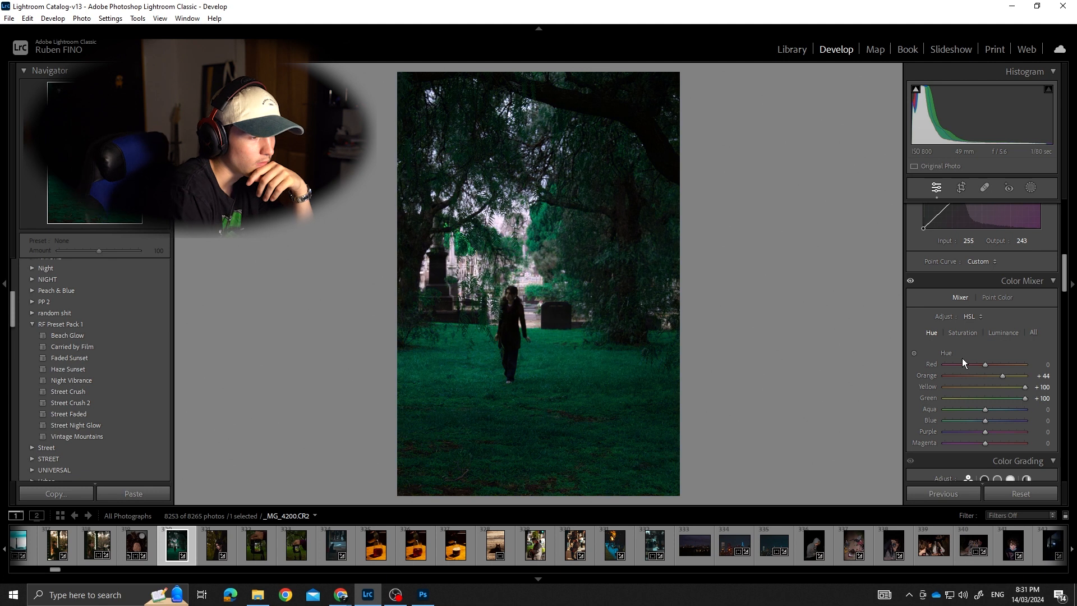
Step: Set the Color Mixer hue of Green to +50, Blue to +2, Purple to +6 and Magenta to +5
{"action": "left_click", "coordinate": [532, 280]}
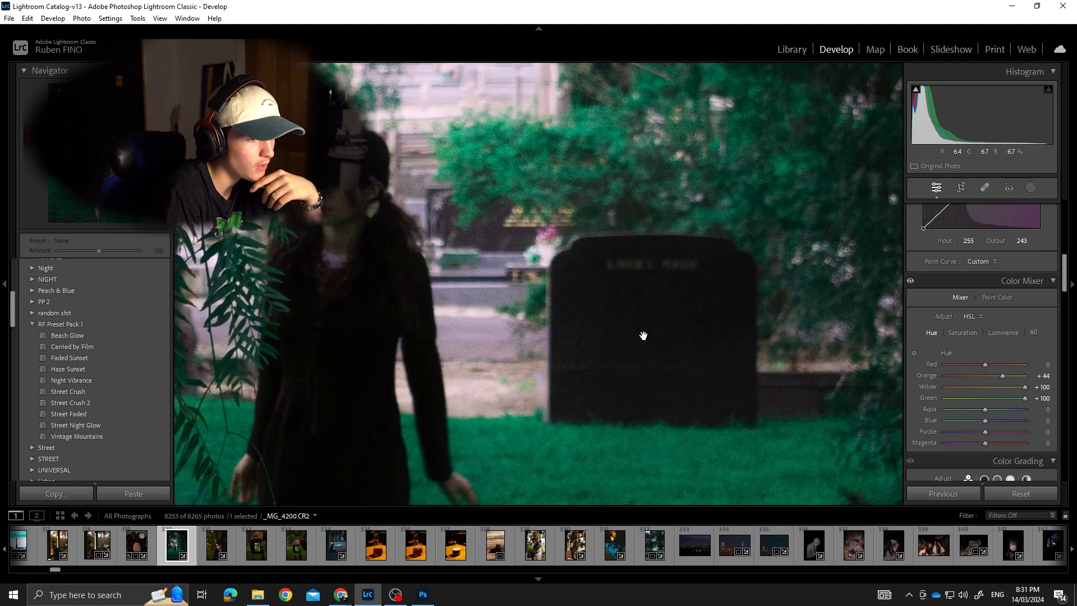
{"action": "left_click_drag", "start_coordinate": [643, 335], "coordinate": [716, 207]}
{"action": "left_click_drag", "start_coordinate": [1005, 397], "coordinate": [987, 432]}
{"action": "left_click", "coordinate": [768, 318]}
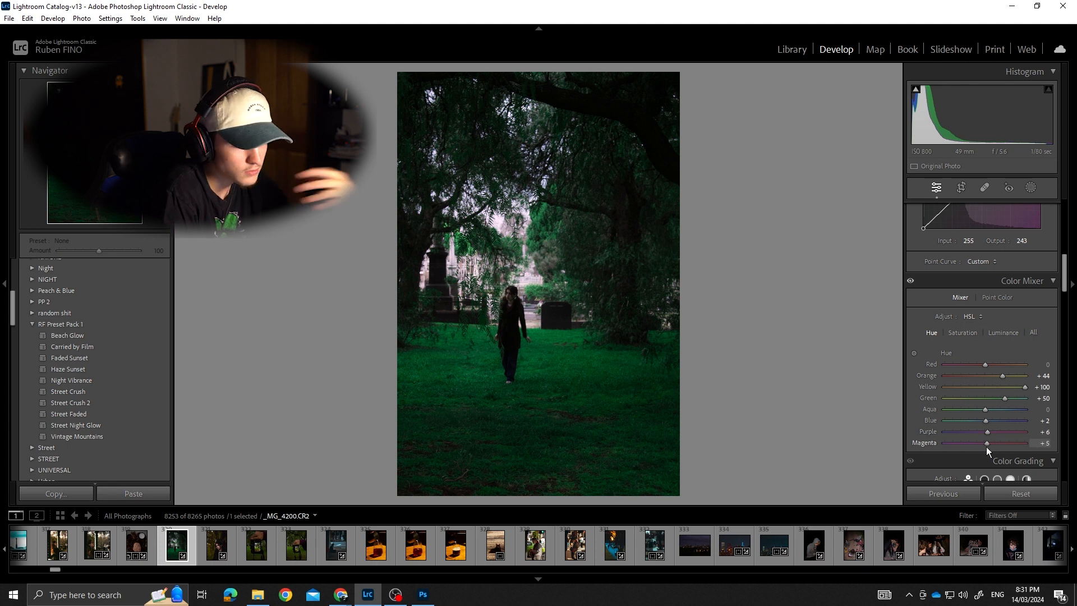
Step: Set the Color Mixer saturation of Red to +3, Yellow to +24 and Green to +20, resetting Orange to 0 after trying it out
{"action": "left_click", "coordinate": [960, 333]}
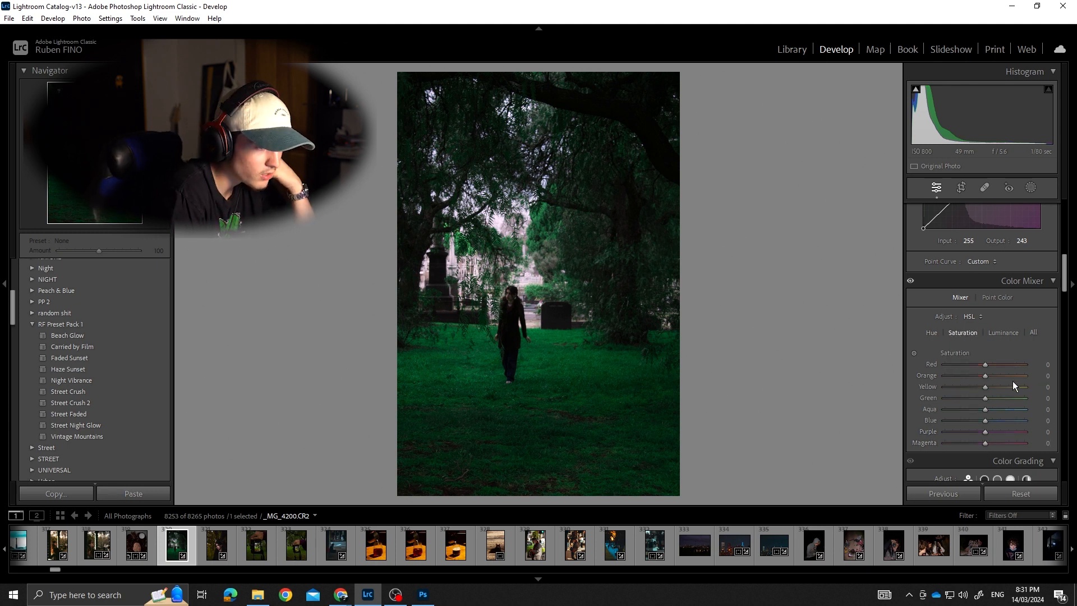
{"action": "left_click_drag", "start_coordinate": [984, 364], "coordinate": [1051, 387]}
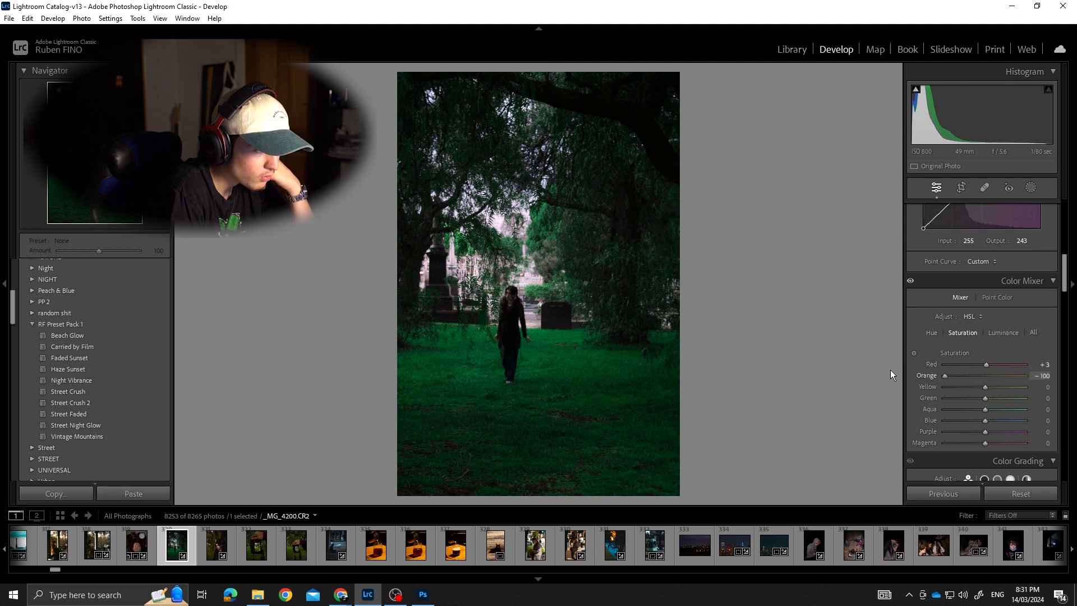
{"action": "key", "text": "z"}
{"action": "mouse_move", "coordinate": [969, 380]}
{"action": "left_mouse_down"}
{"action": "mouse_move", "coordinate": [932, 363]}
{"action": "mouse_move", "coordinate": [981, 380]}
{"action": "left_mouse_up"}
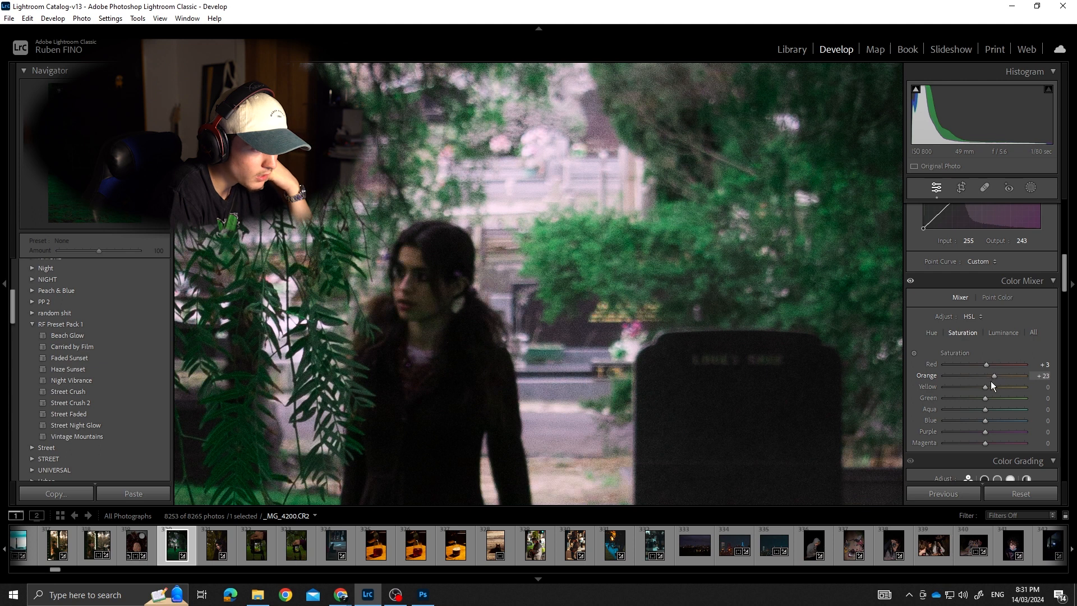
{"action": "double_click", "coordinate": [937, 376]}
{"action": "mouse_move", "coordinate": [985, 387]}
{"action": "left_mouse_down"}
{"action": "mouse_move", "coordinate": [1007, 392]}
{"action": "mouse_move", "coordinate": [981, 395]}
{"action": "mouse_move", "coordinate": [1049, 399]}
{"action": "mouse_move", "coordinate": [996, 403]}
{"action": "left_mouse_up"}
{"action": "key", "text": "z"}
{"action": "left_click", "coordinate": [988, 398]}
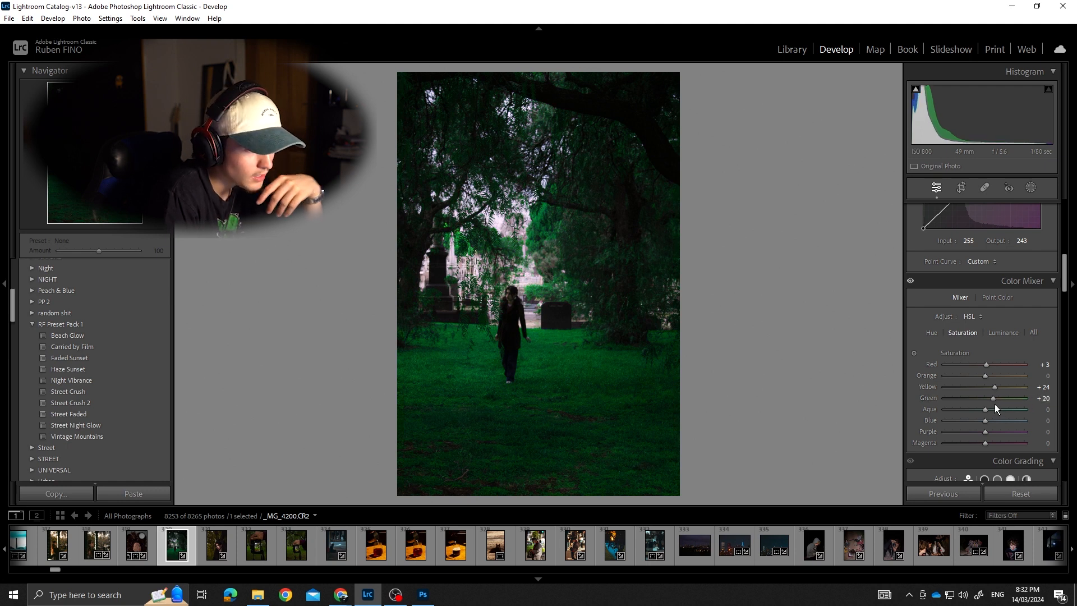
Step: Set the Color Mixer luminance of Green to +38, resetting Orange luminance to 0 after trying it out
{"action": "left_click", "coordinate": [1003, 332]}
{"action": "left_click_drag", "start_coordinate": [985, 365], "coordinate": [987, 369]}
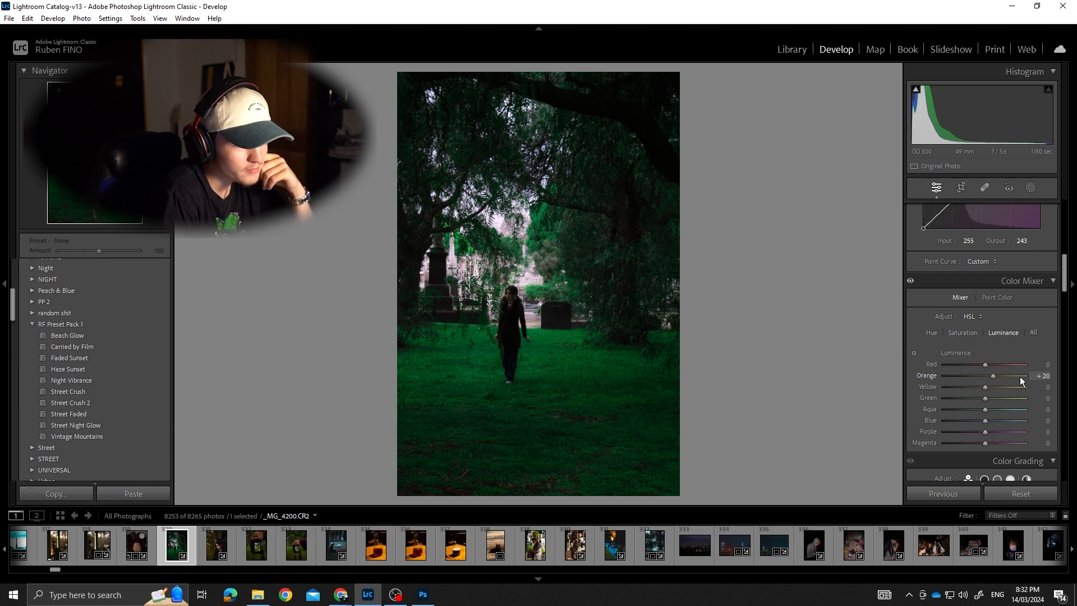
{"action": "double_click", "coordinate": [930, 375]}
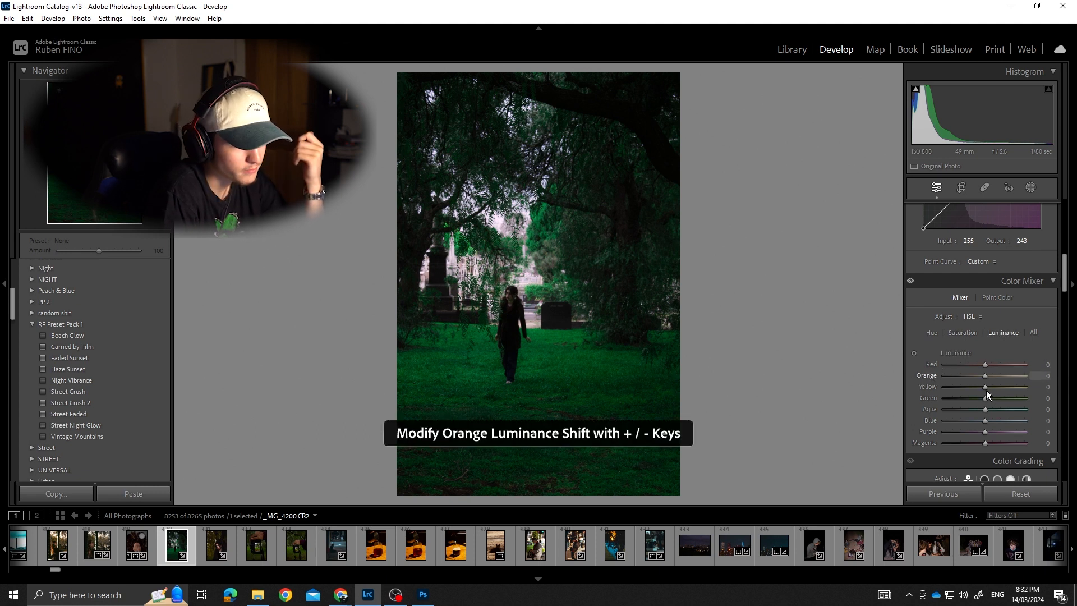
{"action": "left_click_drag", "start_coordinate": [984, 398], "coordinate": [1044, 398]}
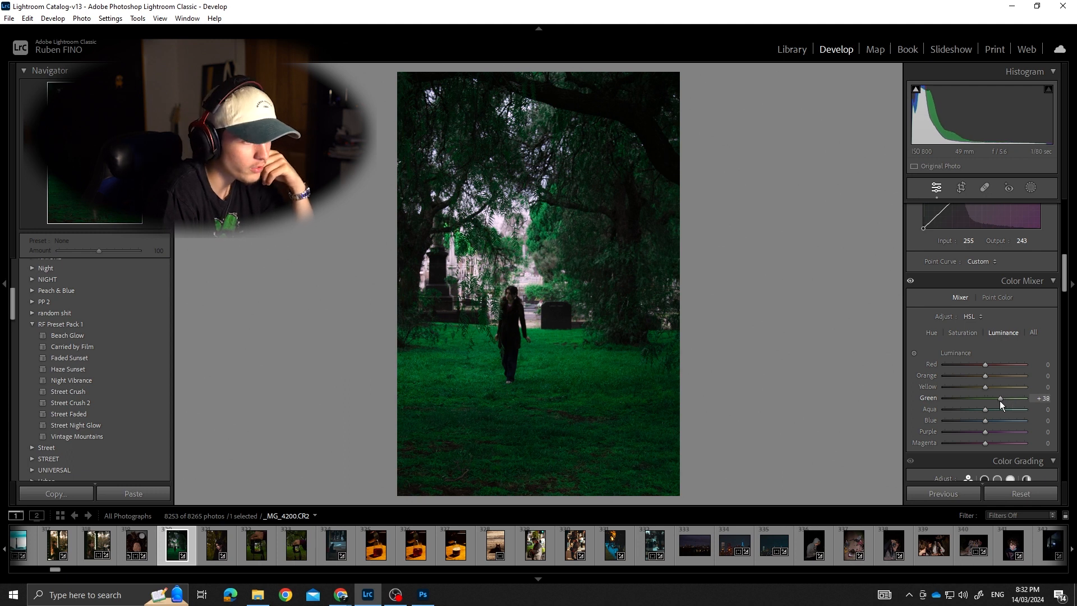
Step: Examine the noise and sharpness of the hanging leaves and gravestones up close alongside the noise reduction settings
{"action": "scroll", "coordinate": [999, 401], "scroll_direction": "down", "scroll_amount": 10}
{"action": "left_click", "coordinate": [518, 287]}
{"action": "left_click_drag", "start_coordinate": [518, 287], "coordinate": [739, 310]}
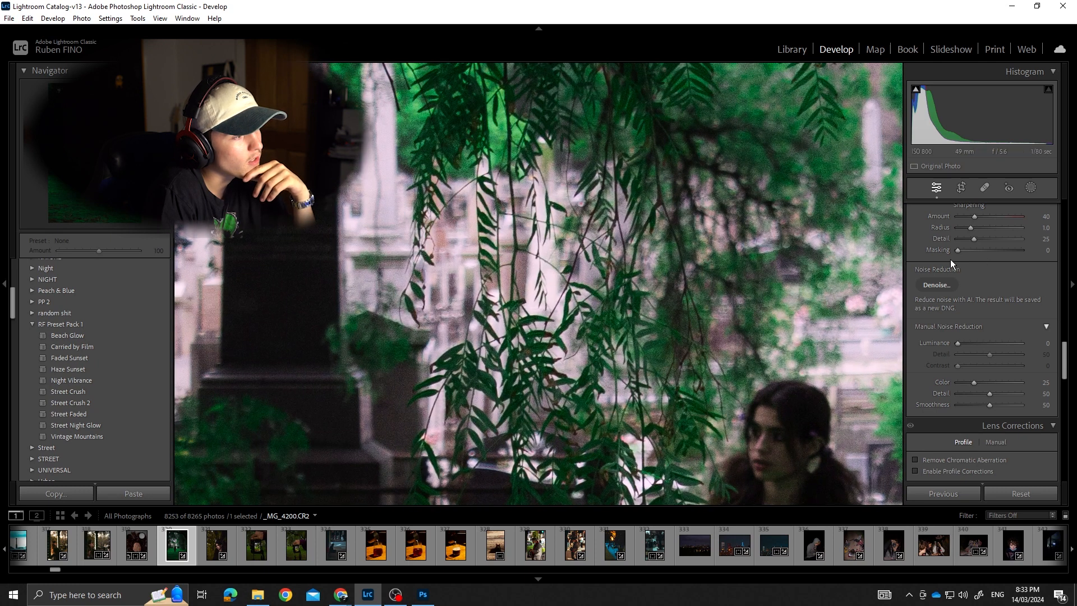
{"action": "key", "text": "ctrl+equal"}
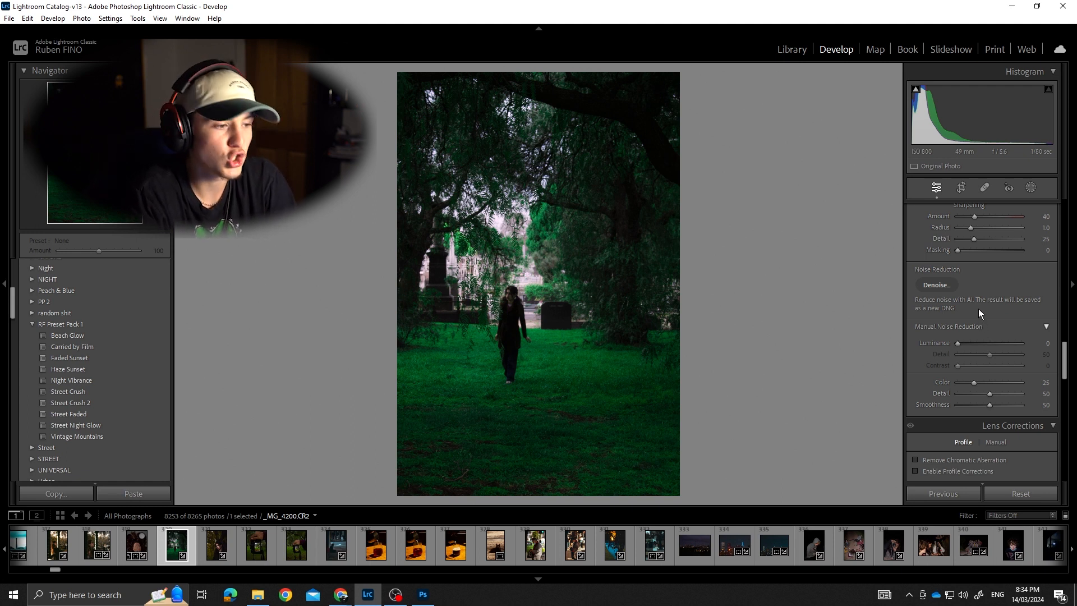
Step: Collapse the Lens Corrections and Transform sections
{"action": "scroll", "coordinate": [974, 303], "scroll_direction": "down", "scroll_amount": 5}
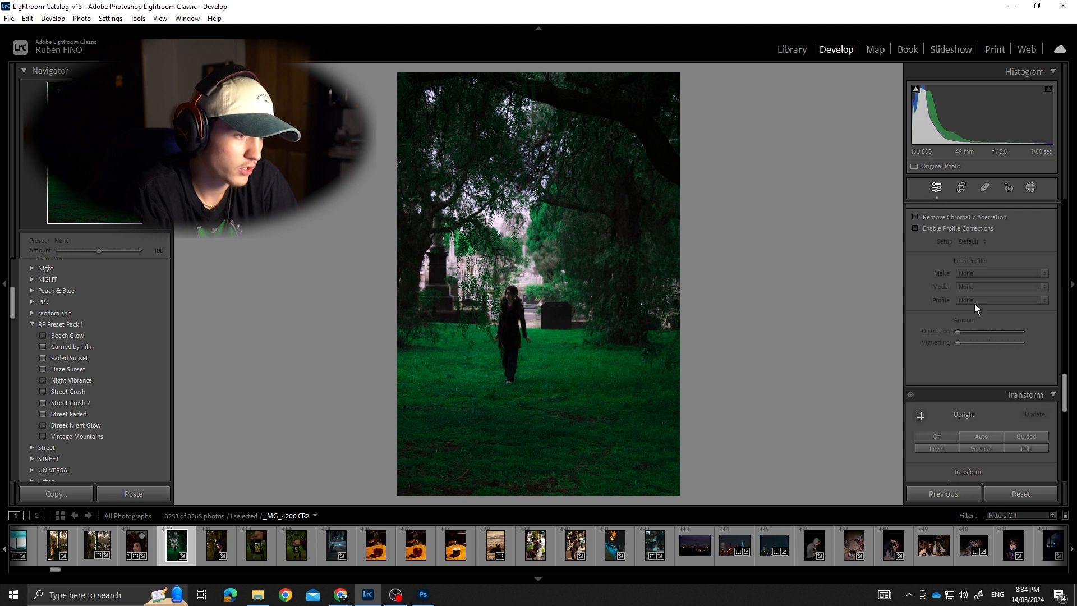
{"action": "left_click", "coordinate": [987, 264]}
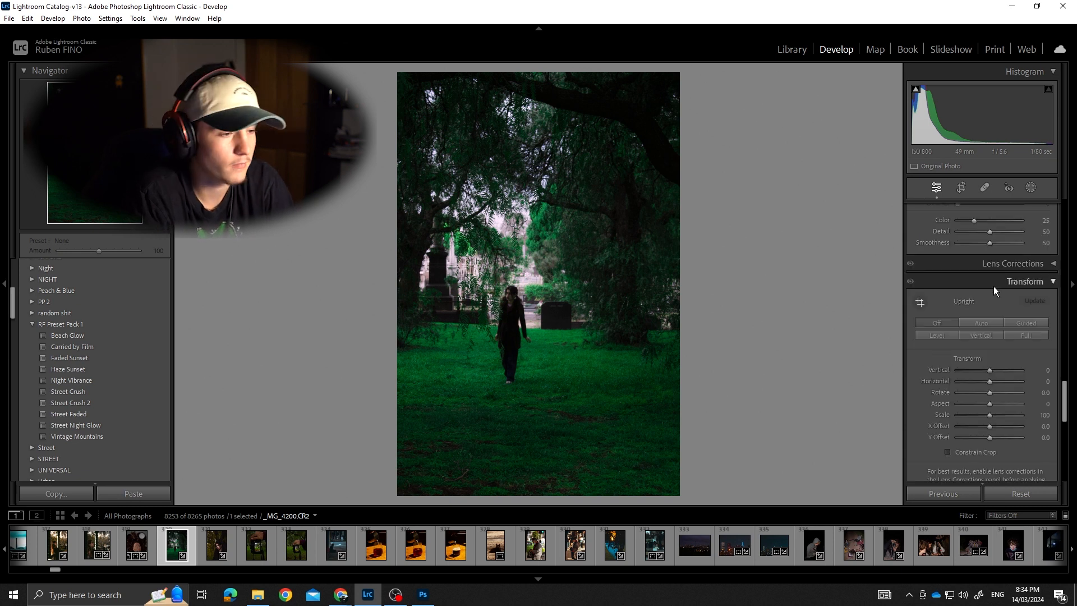
{"action": "left_click", "coordinate": [1012, 284]}
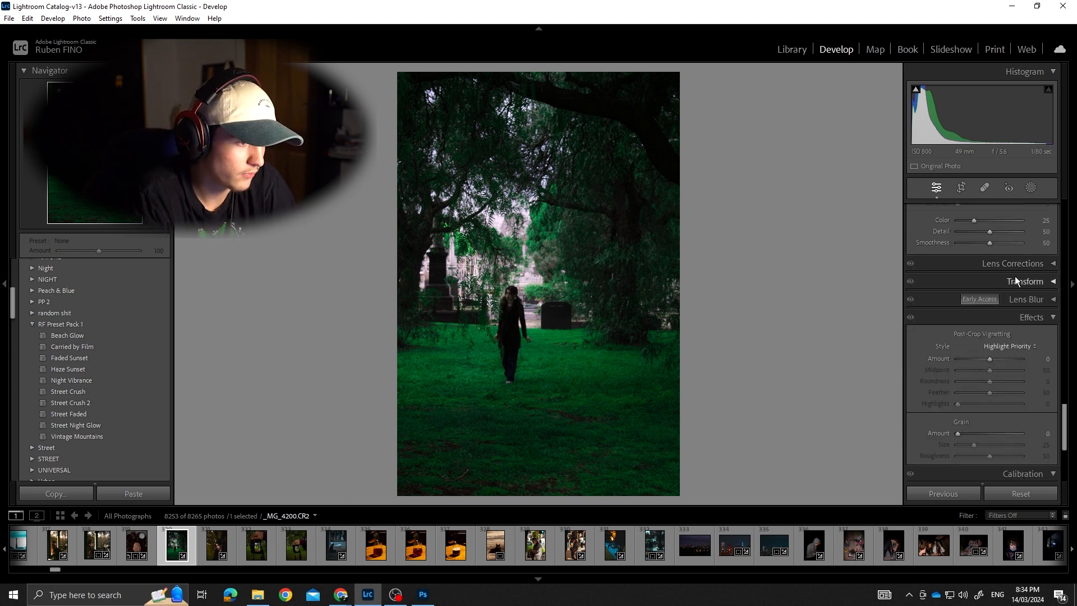
Step: Try changing the vertical perspective and reducing the scale to 50 in Transform, undoing each change
{"action": "left_click", "coordinate": [1010, 280]}
{"action": "left_click_drag", "start_coordinate": [976, 340], "coordinate": [1001, 341]}
{"action": "key", "text": "ctrl+z"}
{"action": "key", "text": "ctrl+z"}
{"action": "left_click_drag", "start_coordinate": [987, 388], "coordinate": [947, 398]}
{"action": "key", "text": "ctrl+z"}
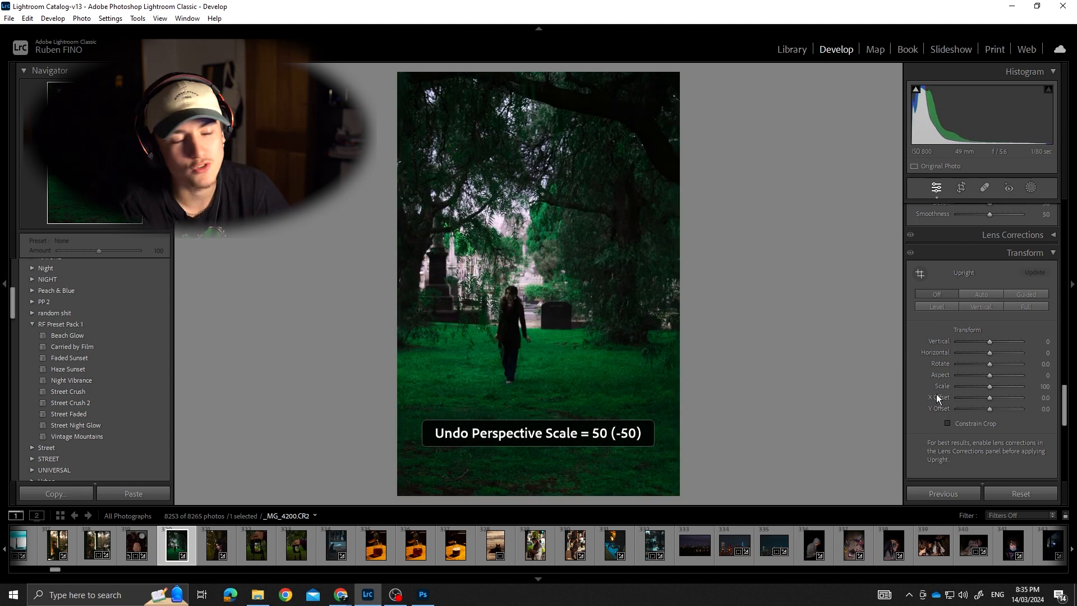
Step: Collapse the Transform section and set the post-crop vignetting Amount to −14
{"action": "key", "text": "ctrl+7"}
{"action": "left_click_drag", "start_coordinate": [989, 329], "coordinate": [984, 329]}
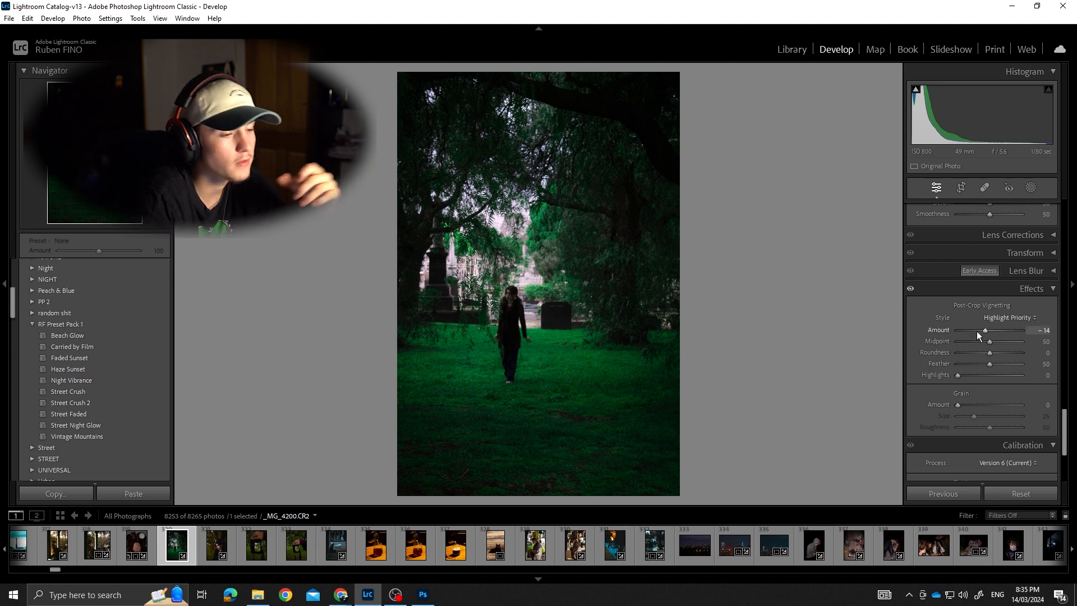
{"action": "scroll", "coordinate": [941, 357], "scroll_direction": "down", "scroll_amount": 3}
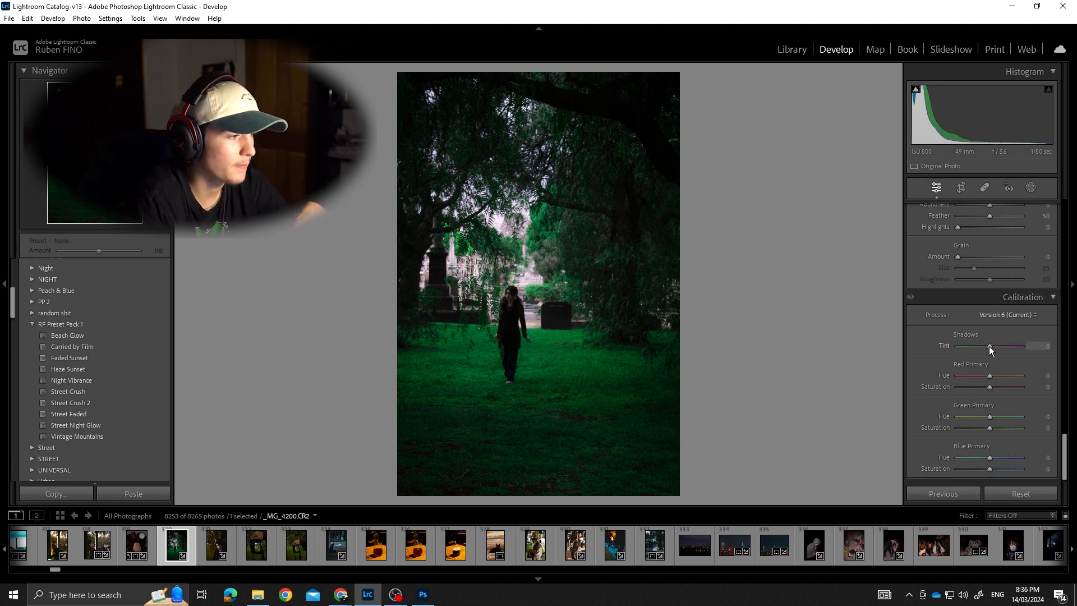
Step: Compare the cemetery photo before and after all edits, and inspect it up close
{"action": "scroll", "coordinate": [1007, 349], "scroll_direction": "up", "scroll_amount": 15}
{"action": "key", "text": "backslash"}
{"action": "key", "text": "backslash"}
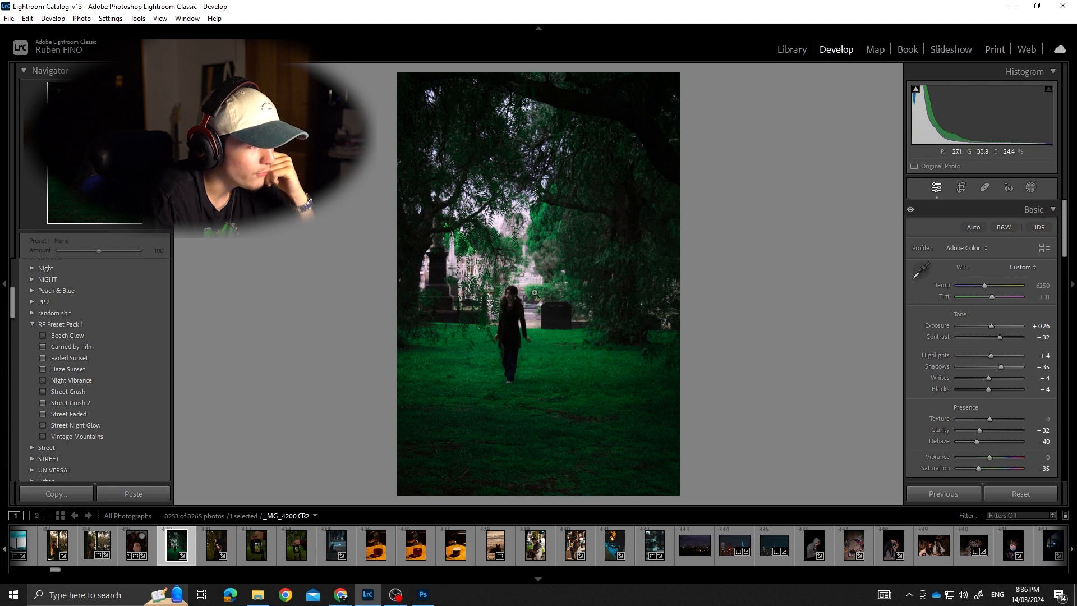
{"action": "key", "text": "z"}
{"action": "key", "text": "z"}
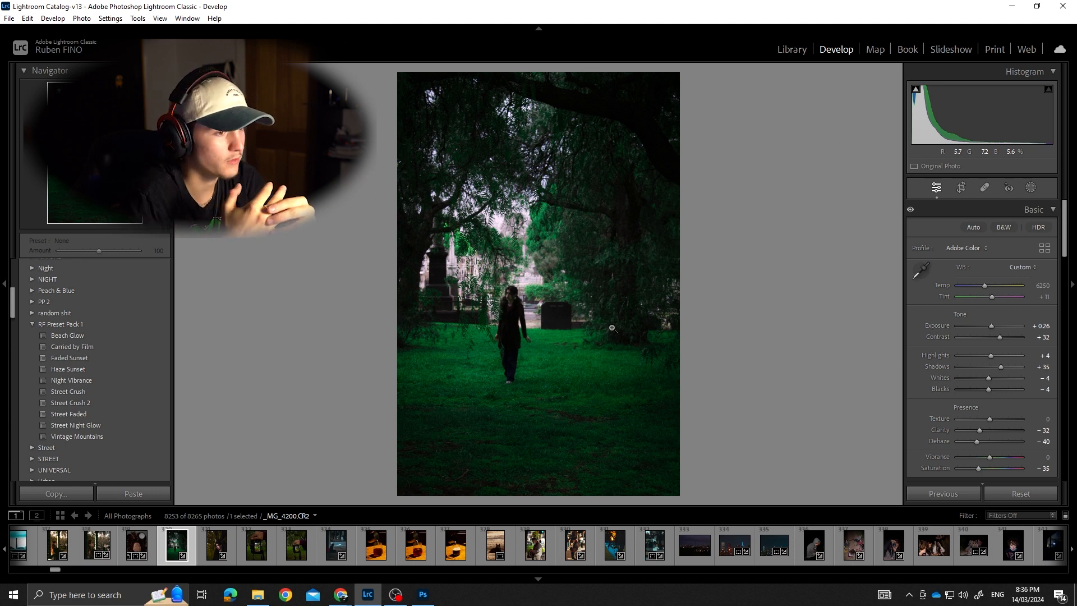
Step: Try a white balance temperature of 6649 and undo the last change
{"action": "left_click", "coordinate": [988, 283]}
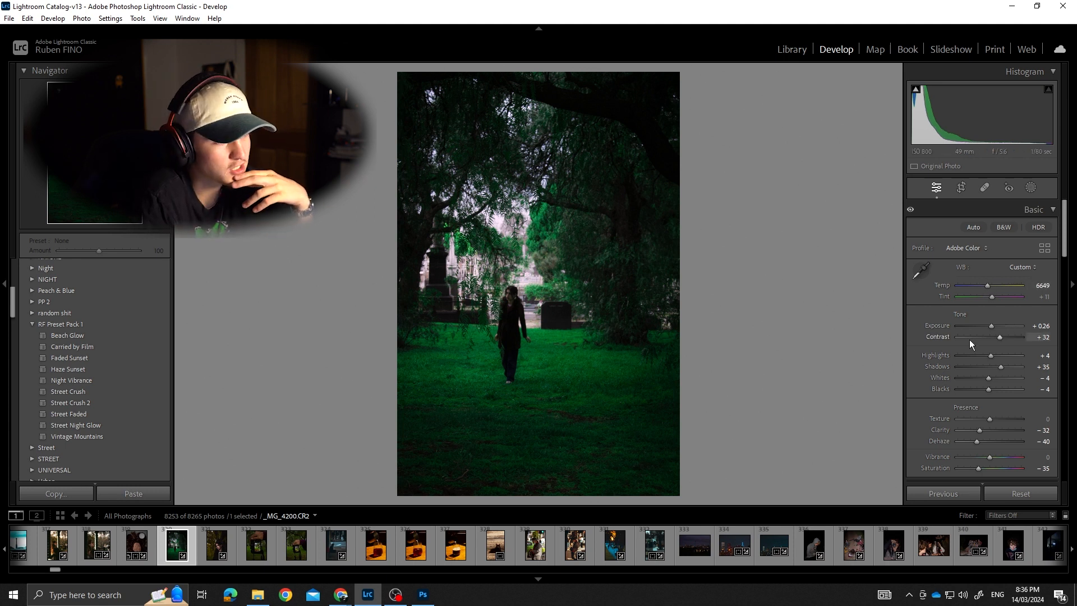
{"action": "scroll", "coordinate": [969, 339], "scroll_direction": "down", "scroll_amount": 2}
{"action": "key", "text": "ctrl+z"}
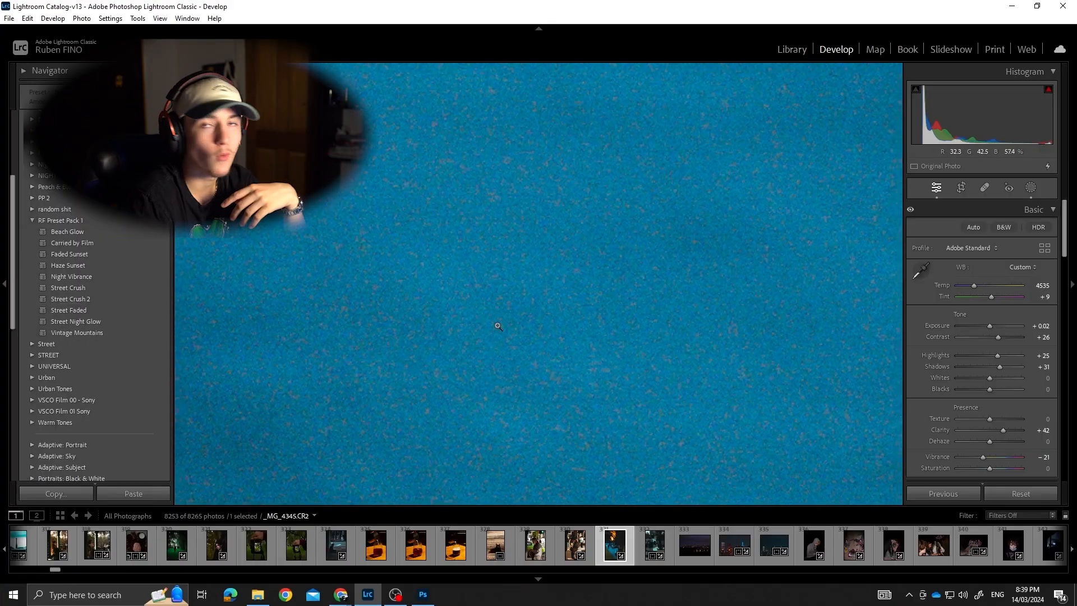
Step: View the photo of the couple on the park path as a whole and zoomed in
{"action": "left_click", "coordinate": [497, 320]}
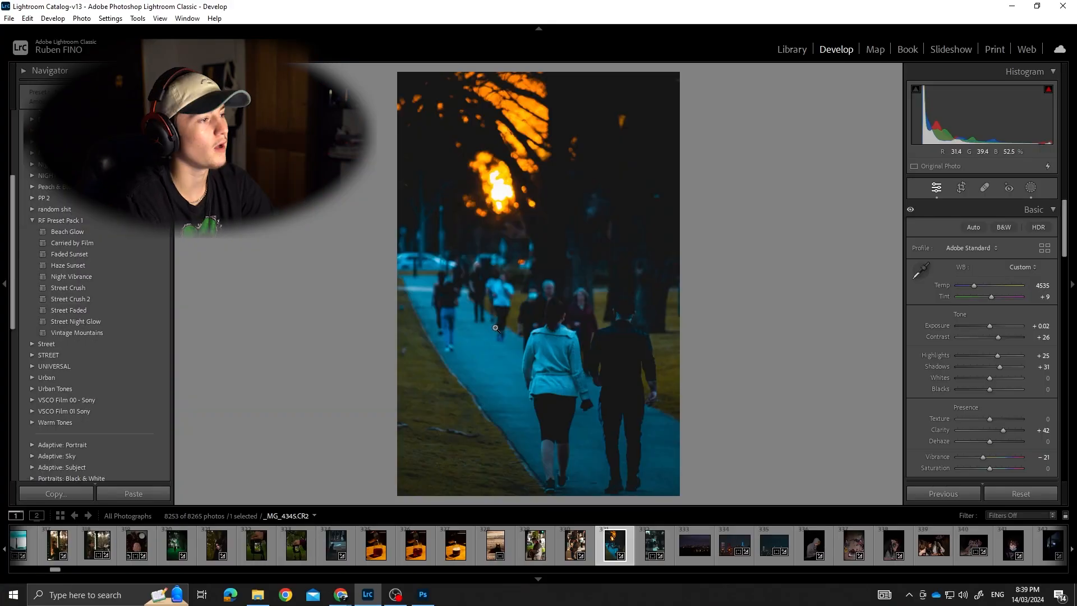
{"action": "left_click", "coordinate": [469, 296]}
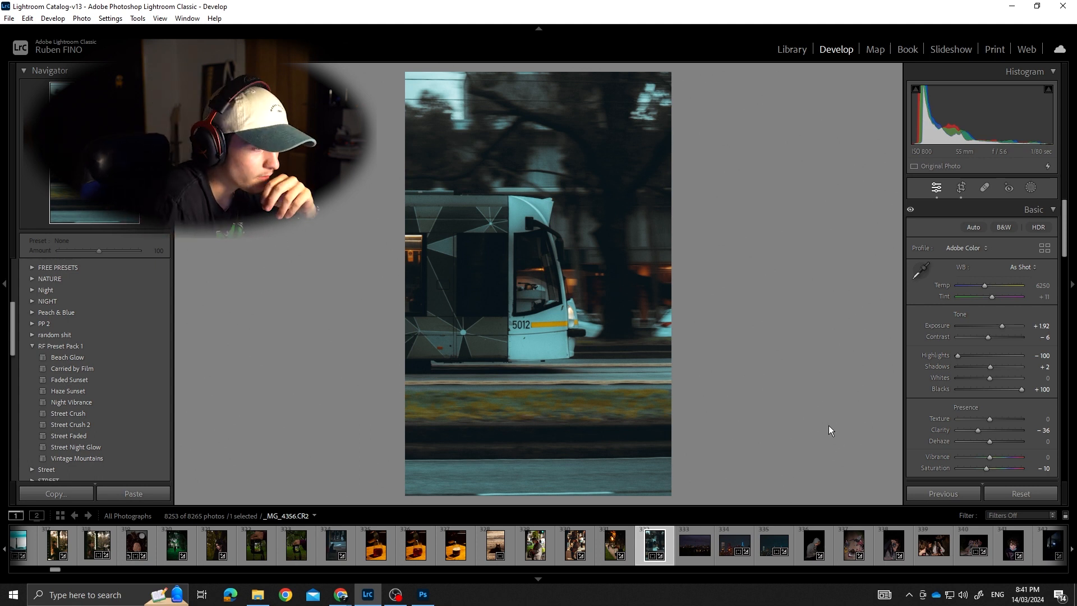
Step: Reset all edits on the tram photo, then straighten it by −1.29 and crop it tightly around the tram's front
{"action": "key", "text": "ctrl+shift+r"}
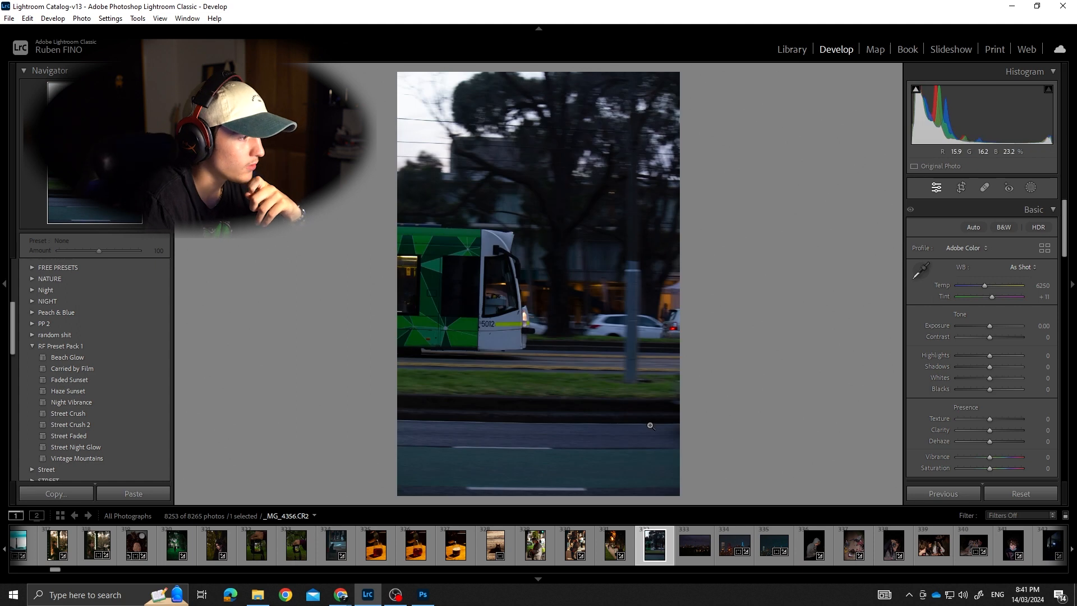
{"action": "key", "text": "r"}
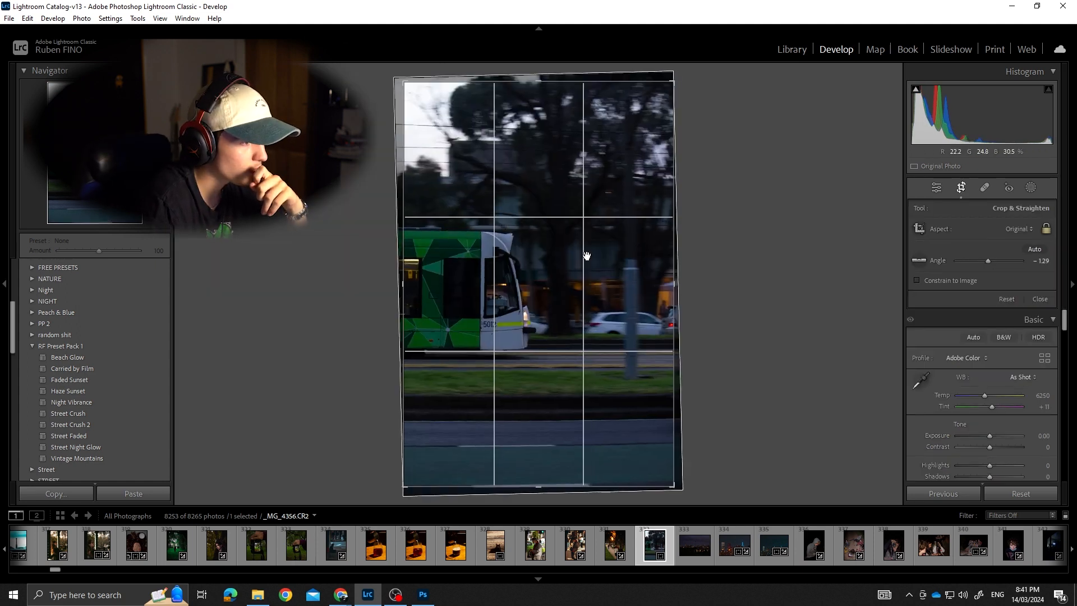
{"action": "left_click_drag", "start_coordinate": [673, 284], "coordinate": [587, 277]}
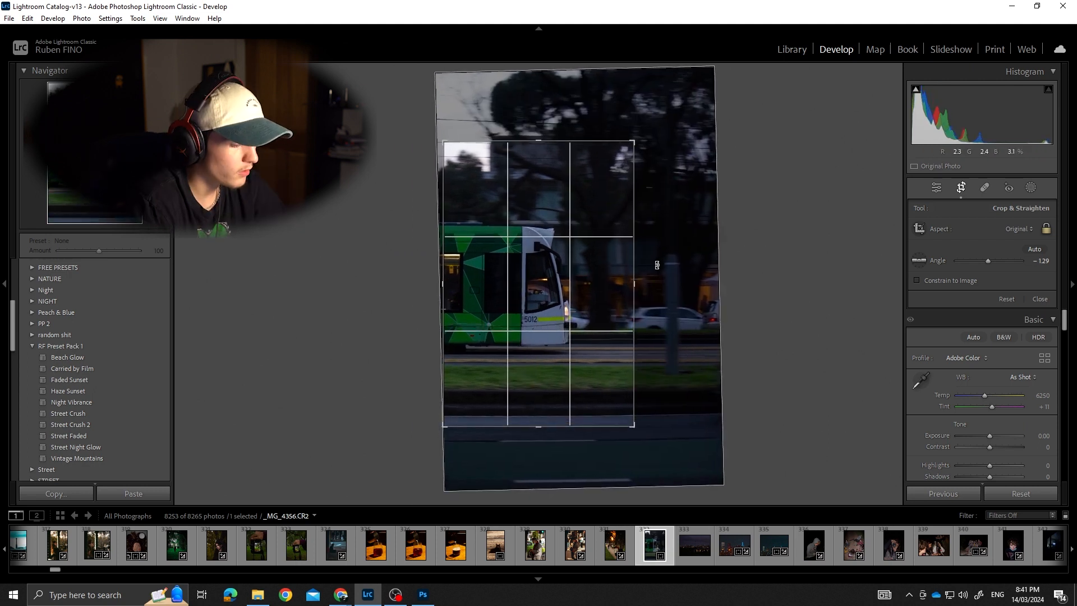
{"action": "key", "text": "Return"}
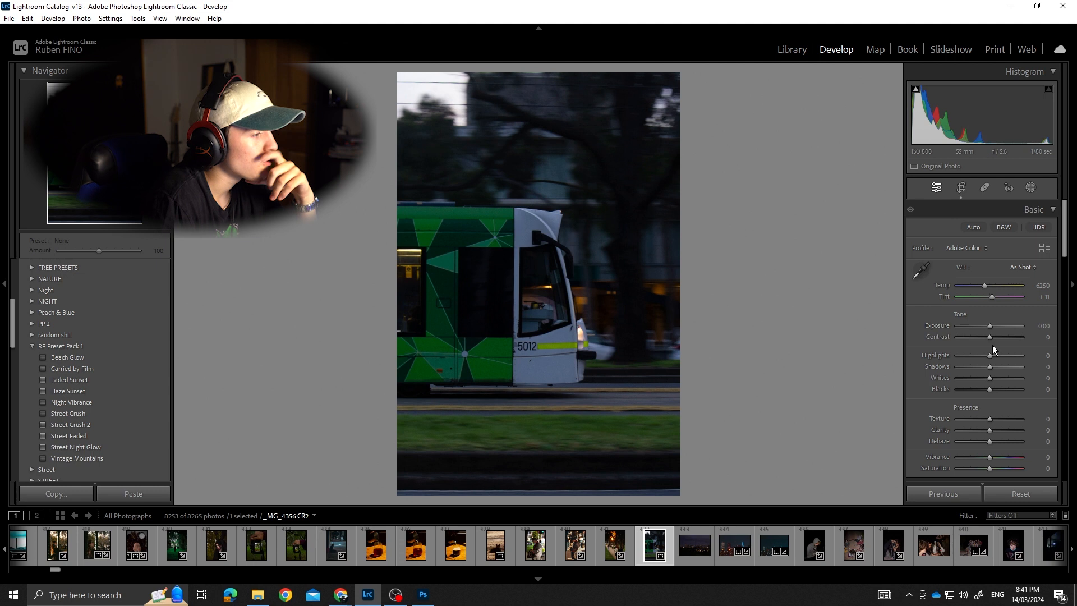
Step: Apply the Vintage Mountains preset to the tram photo and set Exposure +1.32, Contrast +42, Highlights −67, Dehaze −11 and Saturation +18
{"action": "left_click", "coordinate": [123, 456]}
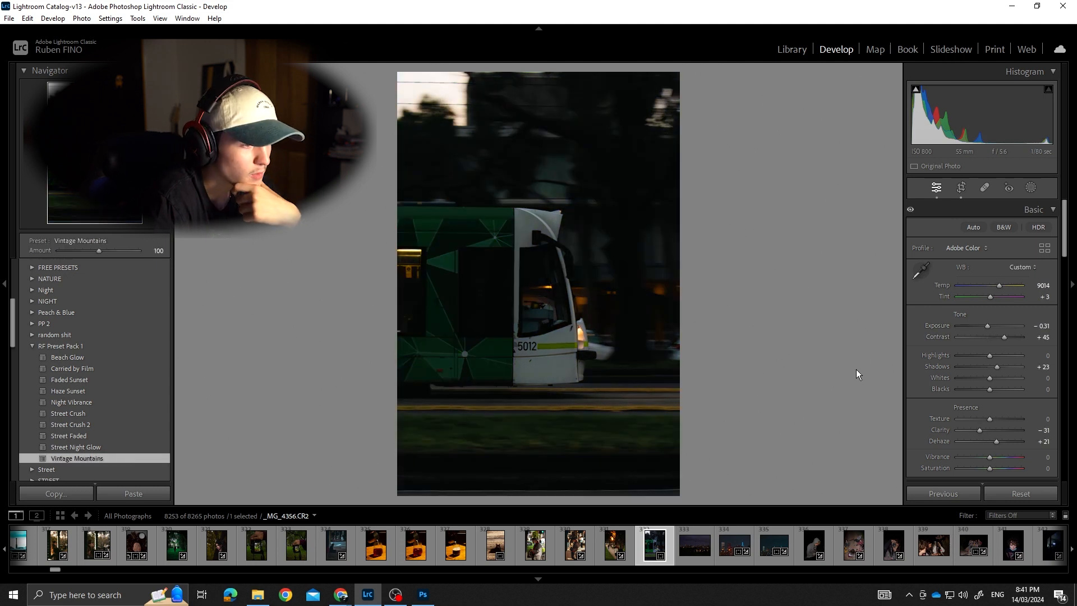
{"action": "left_click", "coordinate": [991, 327]}
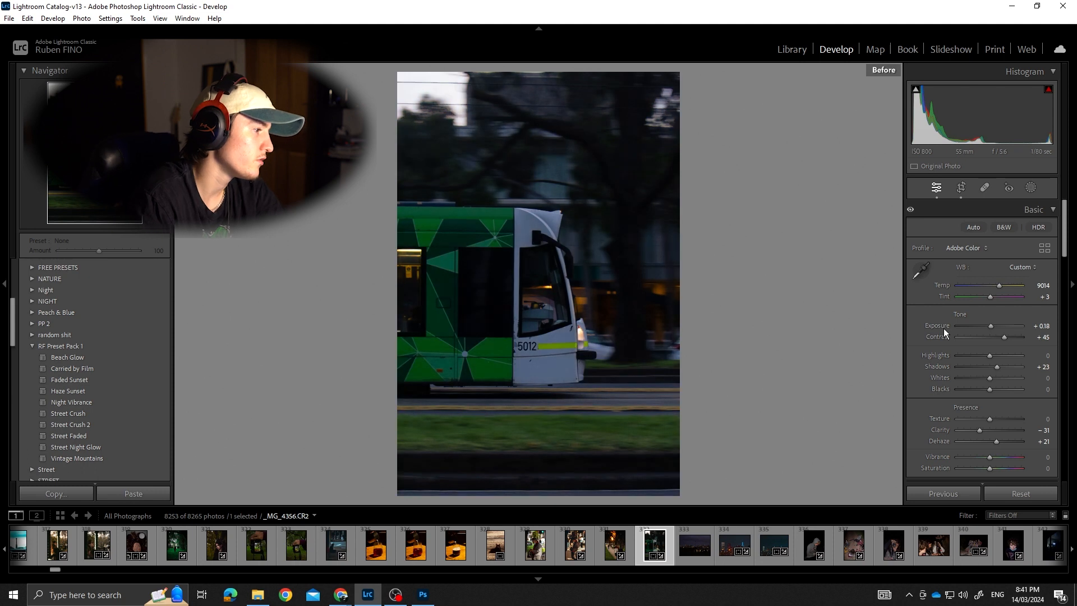
{"action": "key", "text": "ctrl+z"}
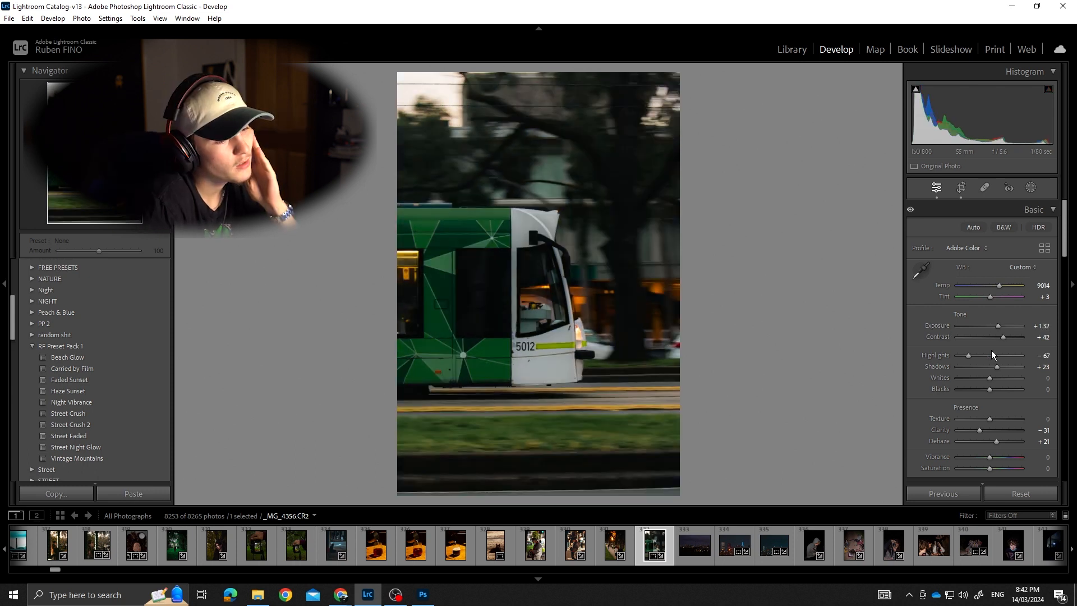
{"action": "left_click_drag", "start_coordinate": [989, 468], "coordinate": [985, 442]}
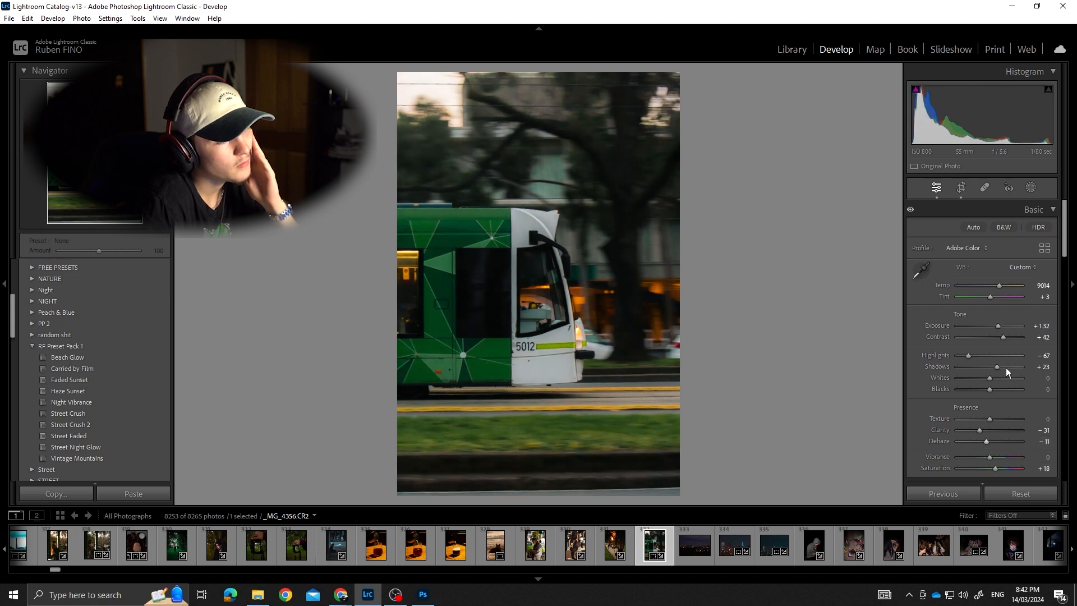
Step: Set the tram photo's Exposure to +1.14, Contrast to +70 and Clarity to −44, and compare the result with the unedited version
{"action": "left_click_drag", "start_coordinate": [994, 326], "coordinate": [1012, 338]}
{"action": "left_click_drag", "start_coordinate": [986, 430], "coordinate": [976, 430]}
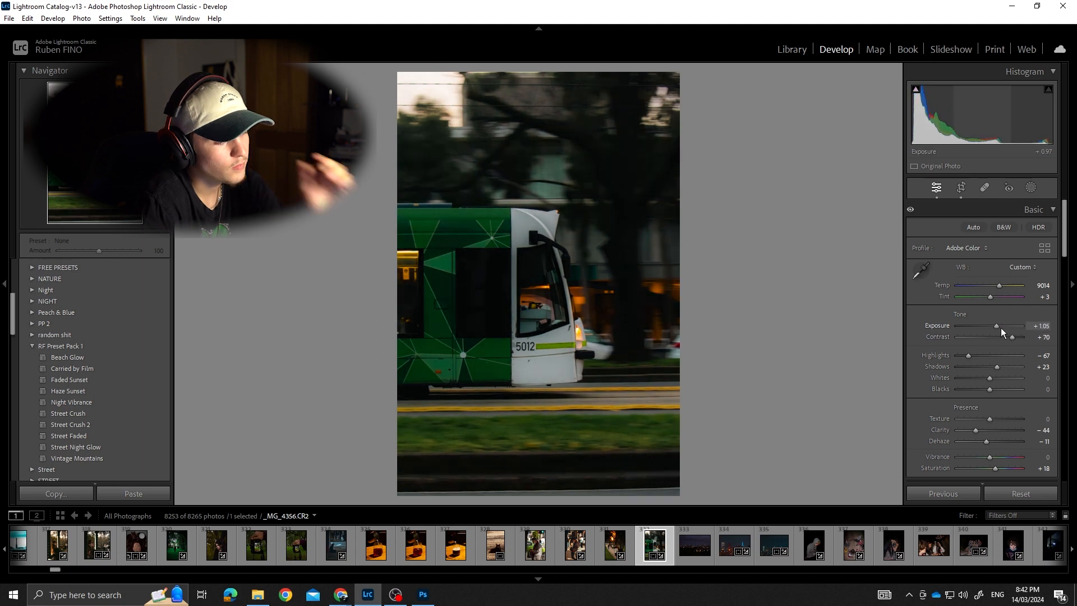
{"action": "left_click_drag", "start_coordinate": [1000, 327], "coordinate": [999, 324]}
{"action": "key", "text": "backslash"}
{"action": "key", "text": "backslash"}
{"action": "key", "text": "backslash"}
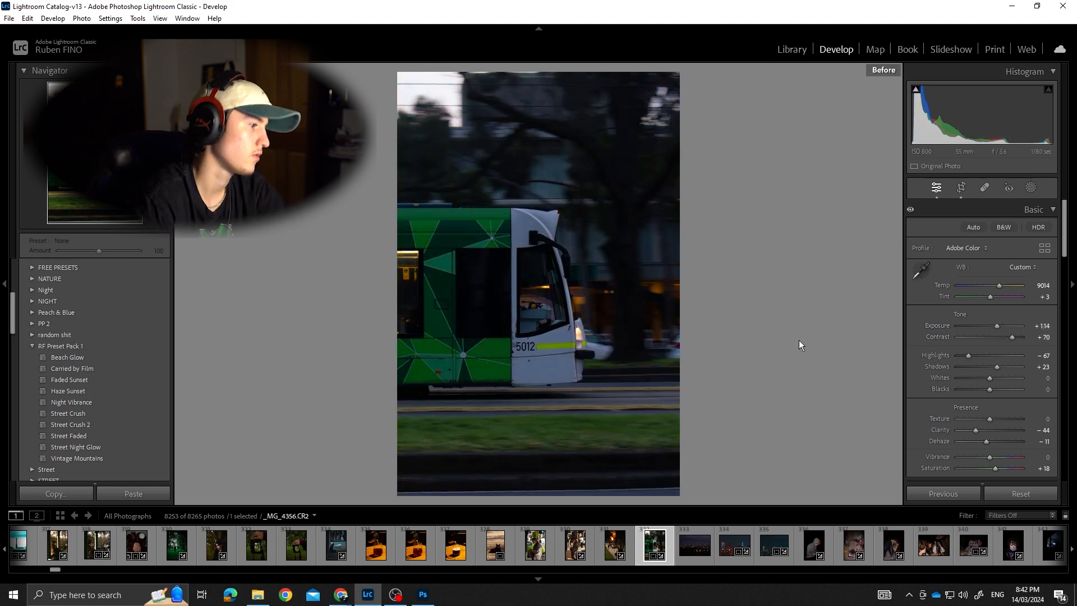
{"action": "key", "text": "ctrl+z"}
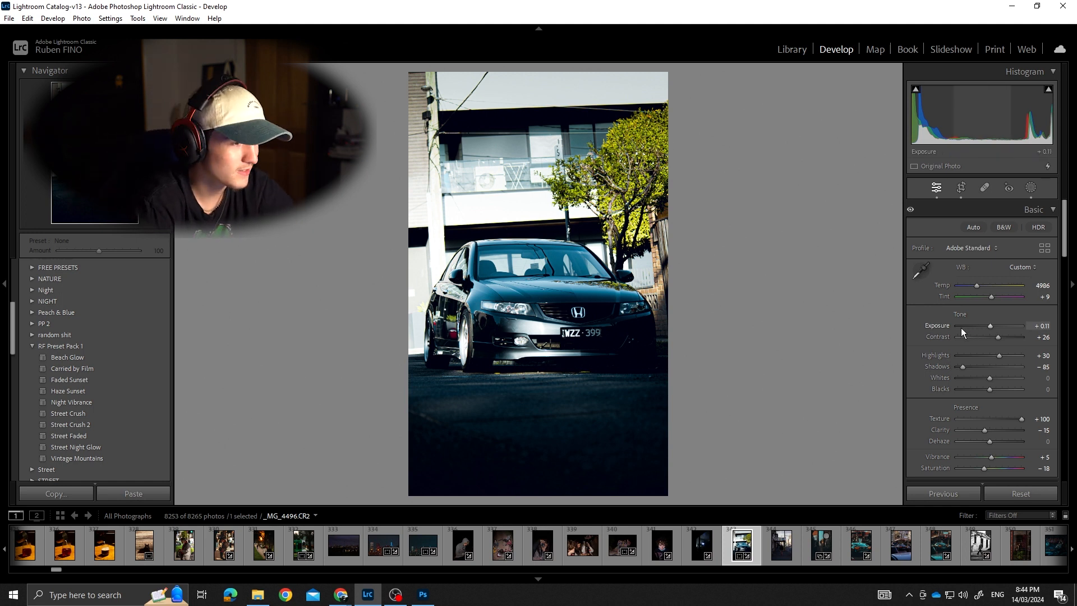
Step: Reset all edits on the Honda car photo and crop it slightly tighter around the car
{"action": "key", "text": "ctrl+shift+r"}
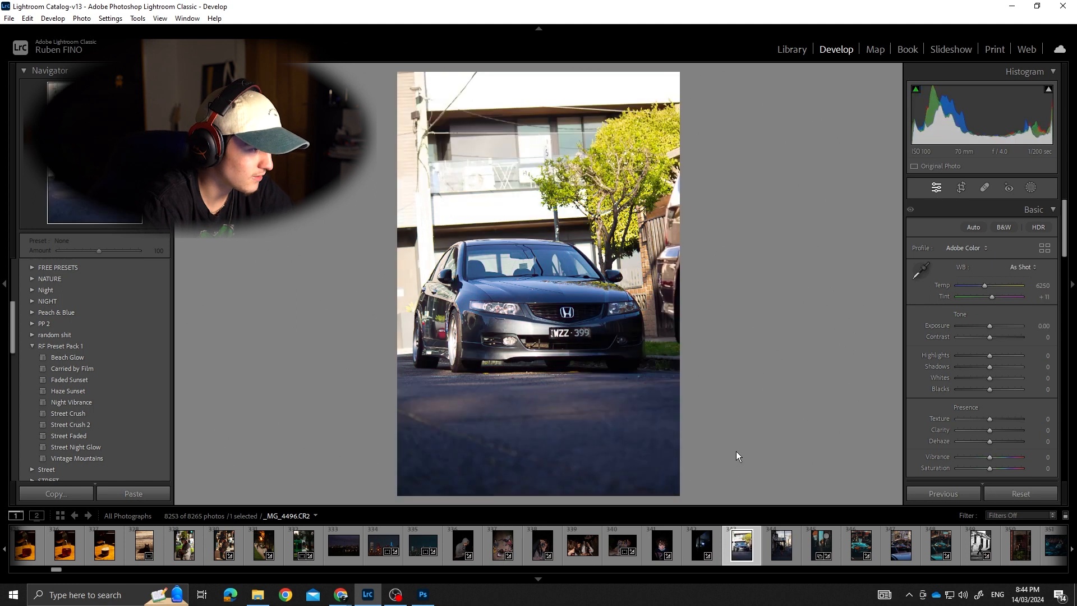
{"action": "left_click", "coordinate": [960, 188]}
{"action": "left_click_drag", "start_coordinate": [673, 309], "coordinate": [654, 306]}
{"action": "key", "text": "Return"}
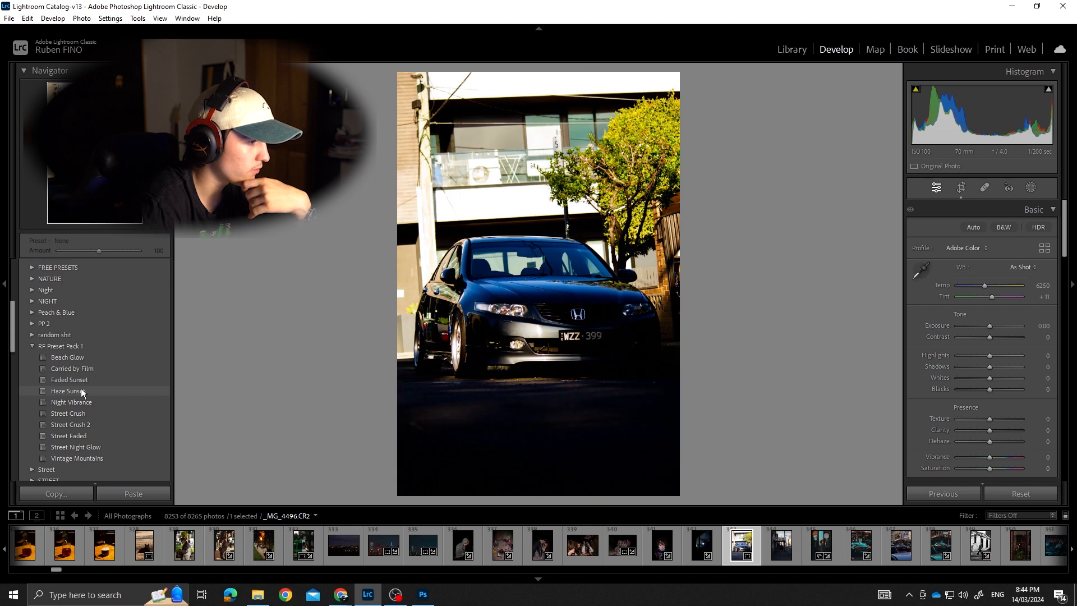
Step: Try the Faded Sunset preset on the car photo, then apply Street Crush instead and check the car's front up close
{"action": "left_click", "coordinate": [81, 381]}
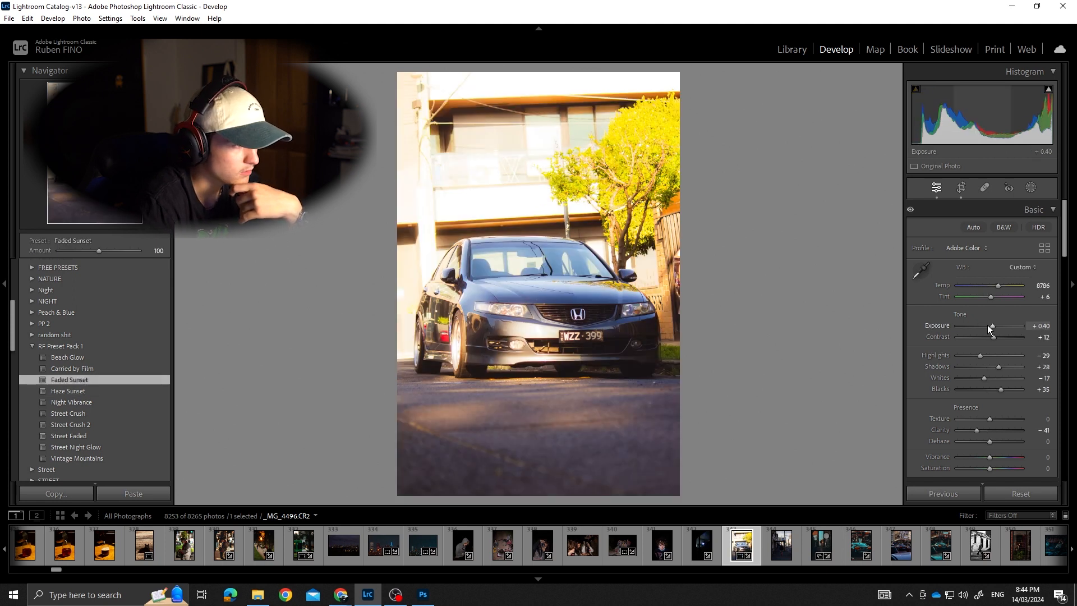
{"action": "left_click", "coordinate": [95, 413]}
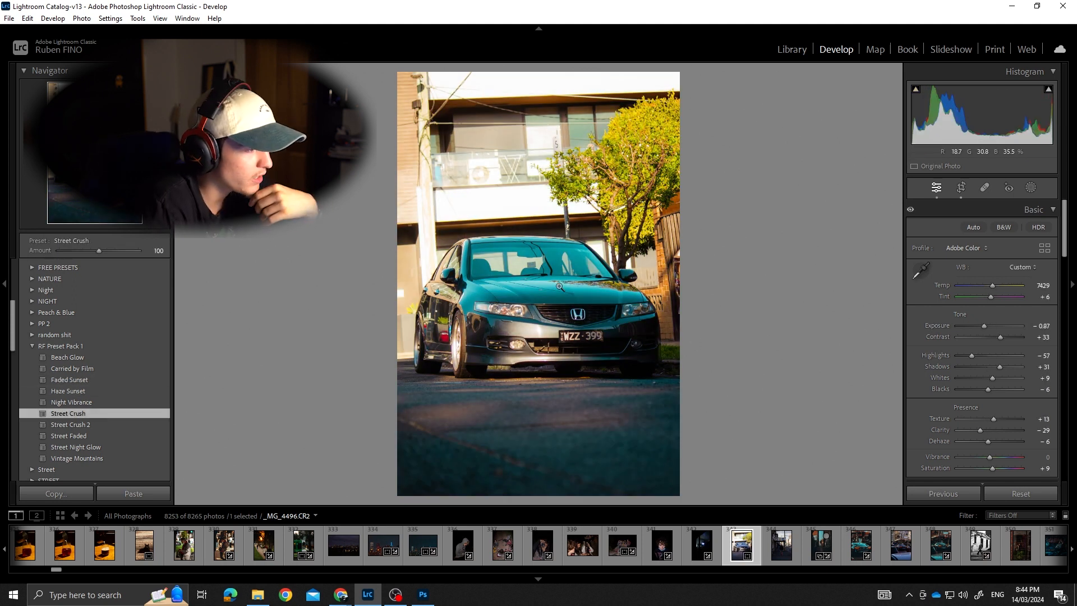
{"action": "left_click", "coordinate": [593, 351]}
{"action": "left_click", "coordinate": [594, 351]}
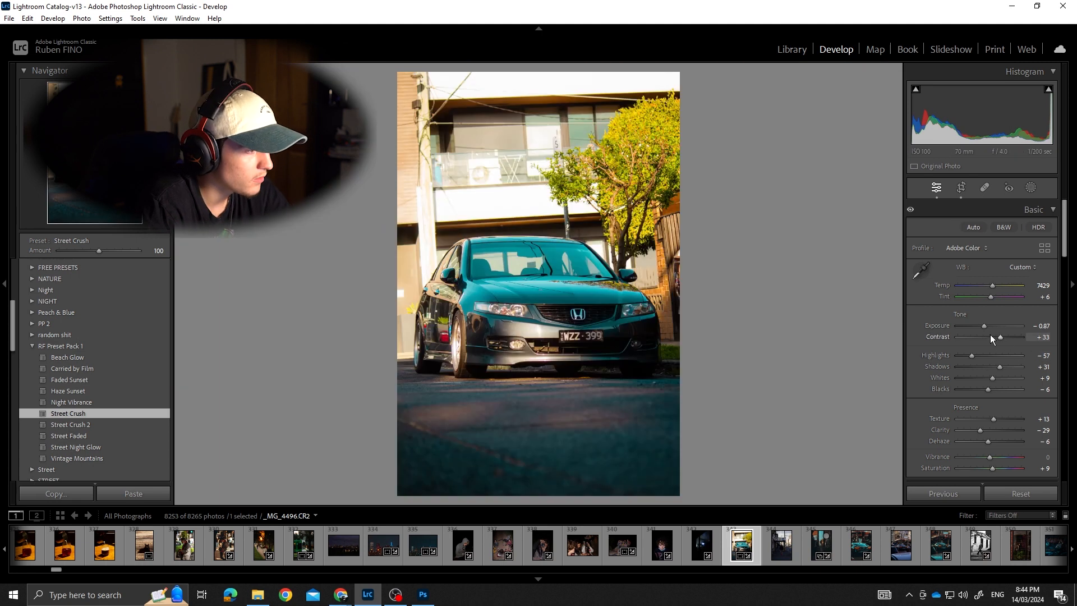
Step: Set the car photo's Contrast +51, Highlights −84, Shadows +47, Whites −58, Exposure −1.23 and Temp 7702
{"action": "left_click_drag", "start_coordinate": [991, 334], "coordinate": [997, 339]}
{"action": "mouse_move", "coordinate": [993, 377]}
{"action": "left_mouse_down"}
{"action": "mouse_move", "coordinate": [970, 375]}
{"action": "mouse_move", "coordinate": [1005, 365]}
{"action": "left_mouse_up"}
{"action": "left_click_drag", "start_coordinate": [987, 326], "coordinate": [982, 325]}
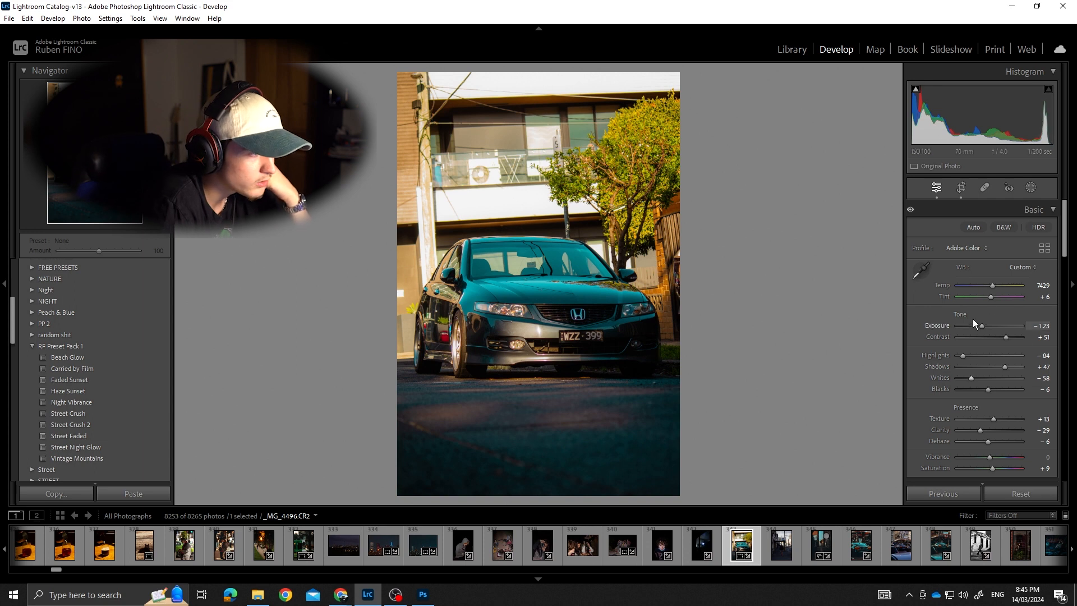
{"action": "left_click_drag", "start_coordinate": [991, 286], "coordinate": [994, 286]}
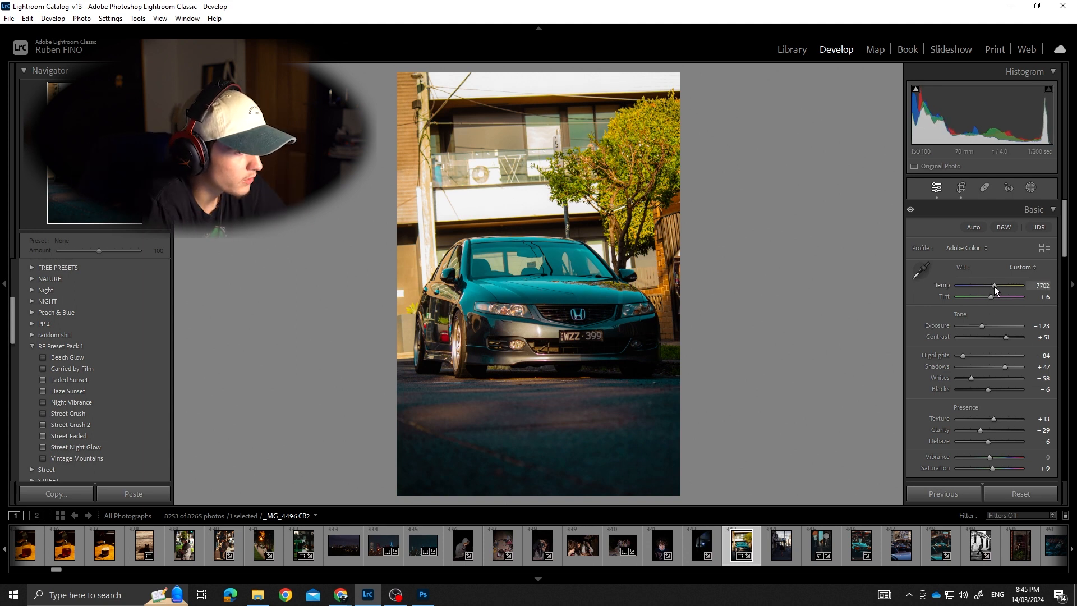
Step: Try a Saturation of +23 on the car photo and undo that change
{"action": "scroll", "coordinate": [951, 353], "scroll_direction": "down", "scroll_amount": 2}
{"action": "left_click", "coordinate": [773, 240]}
{"action": "left_click", "coordinate": [773, 240]}
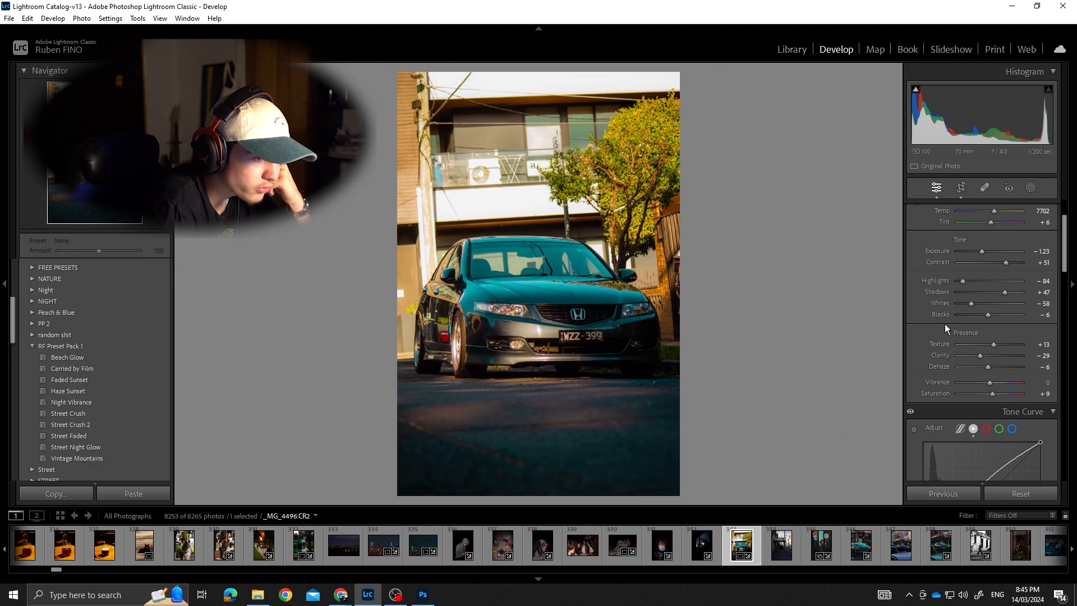
{"action": "left_click", "coordinate": [997, 392]}
{"action": "key", "text": "ctrl+z"}
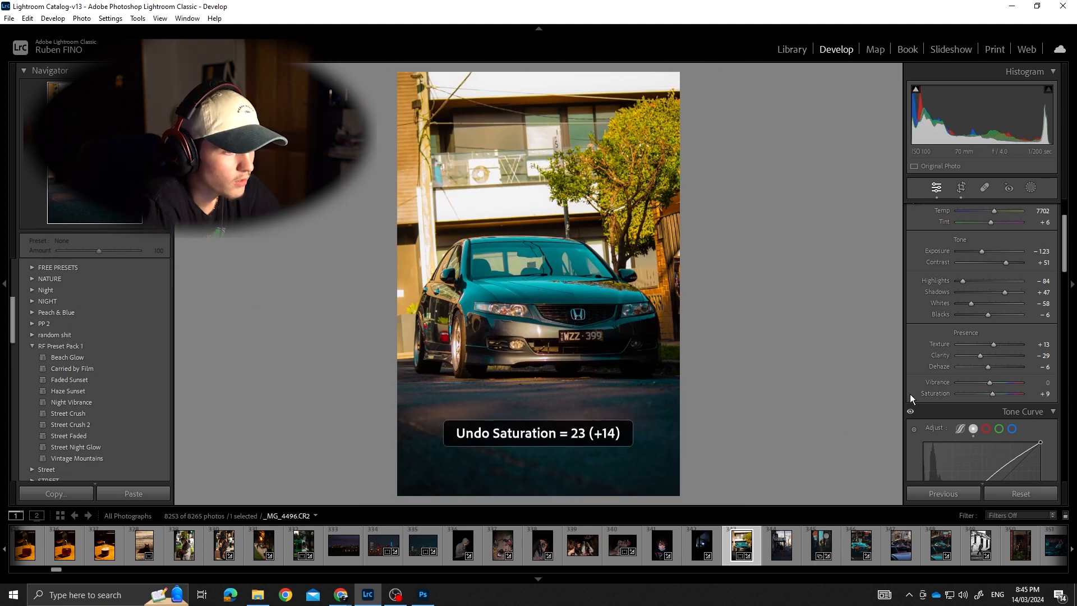
Step: Set the car photo's Exposure to −0.61, Contrast to +70 and Shadows to +84, and compare it with the unedited version
{"action": "scroll", "coordinate": [910, 394], "scroll_direction": "down", "scroll_amount": 4}
{"action": "scroll", "coordinate": [975, 348], "scroll_direction": "up", "scroll_amount": 3}
{"action": "left_click_drag", "start_coordinate": [979, 250], "coordinate": [984, 252]}
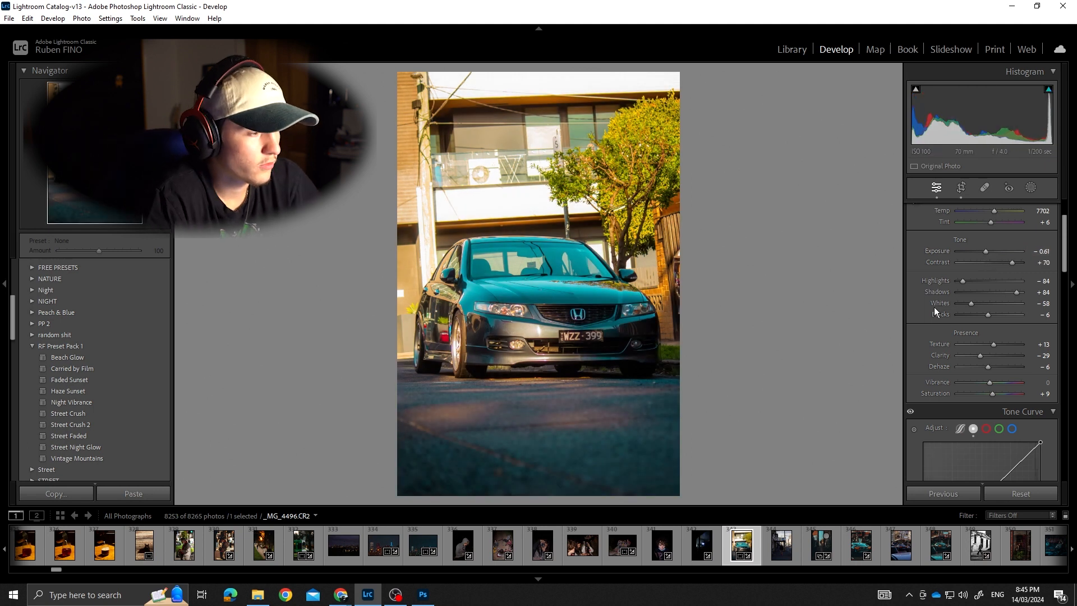
{"action": "key", "text": "backslash"}
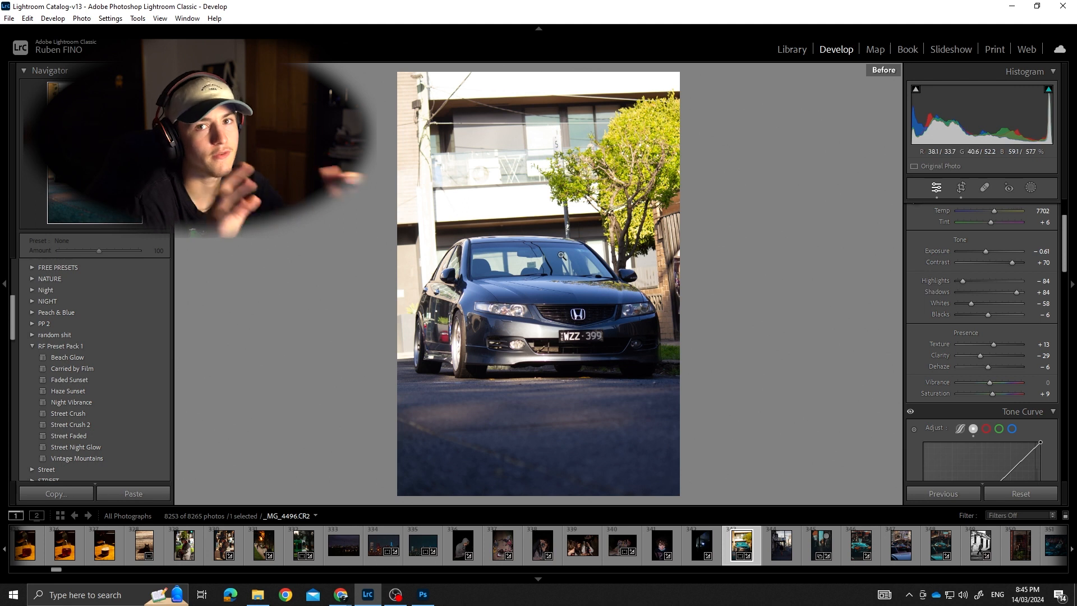
{"action": "key", "text": "backslash"}
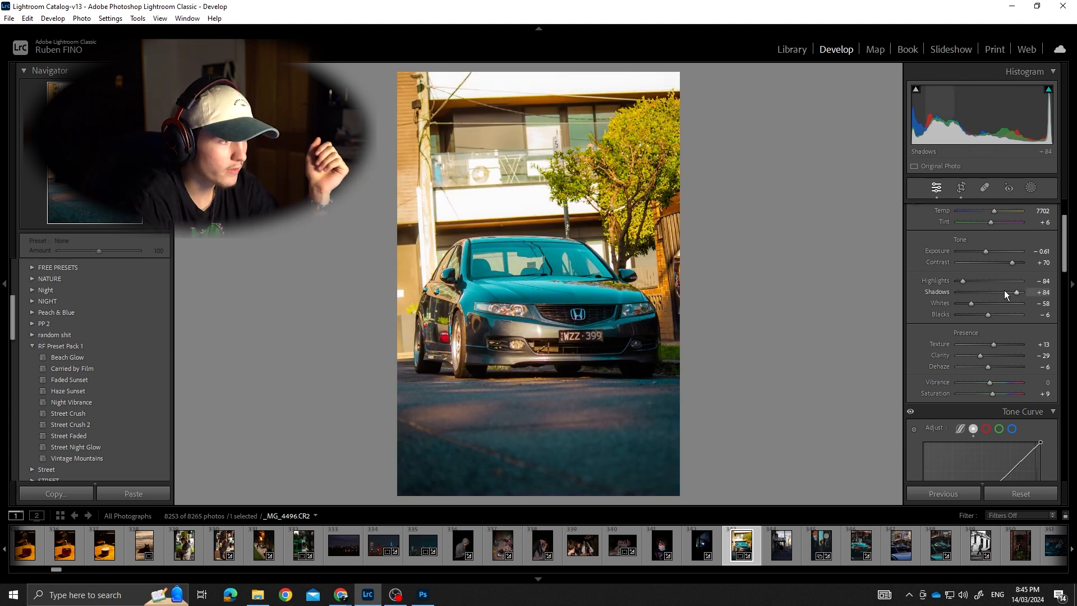
Step: Try Shadows +32 and Exposure +0.26 on the car photo and inspect the car's front up close
{"action": "left_click_drag", "start_coordinate": [1004, 290], "coordinate": [999, 291]}
{"action": "left_click_drag", "start_coordinate": [986, 251], "coordinate": [990, 250]}
{"action": "left_click", "coordinate": [637, 347]}
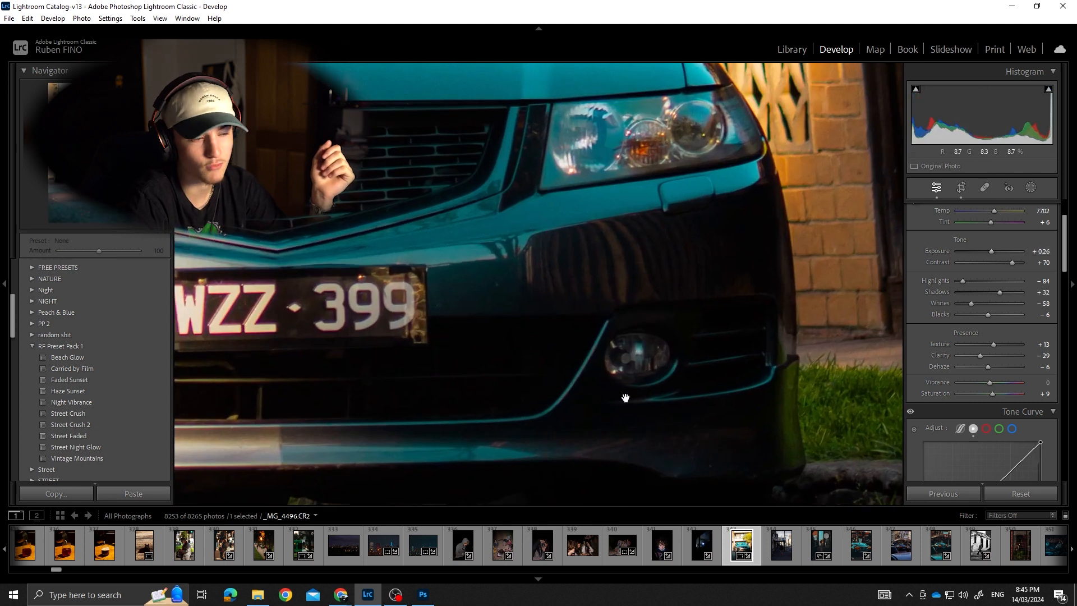
{"action": "left_click", "coordinate": [608, 305]}
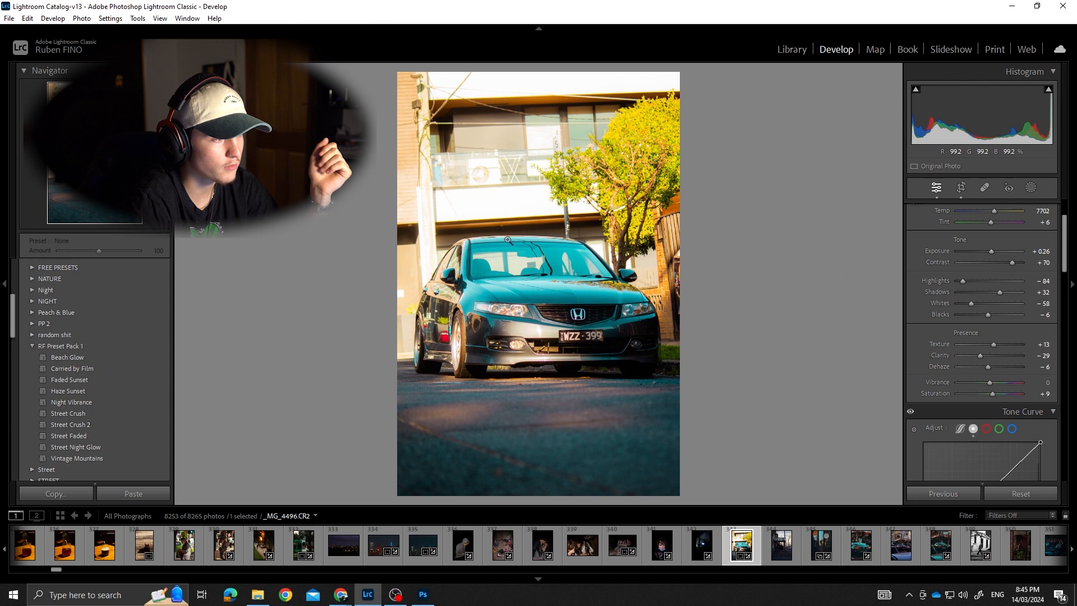
{"action": "left_click", "coordinate": [504, 297]}
{"action": "left_click", "coordinate": [678, 389]}
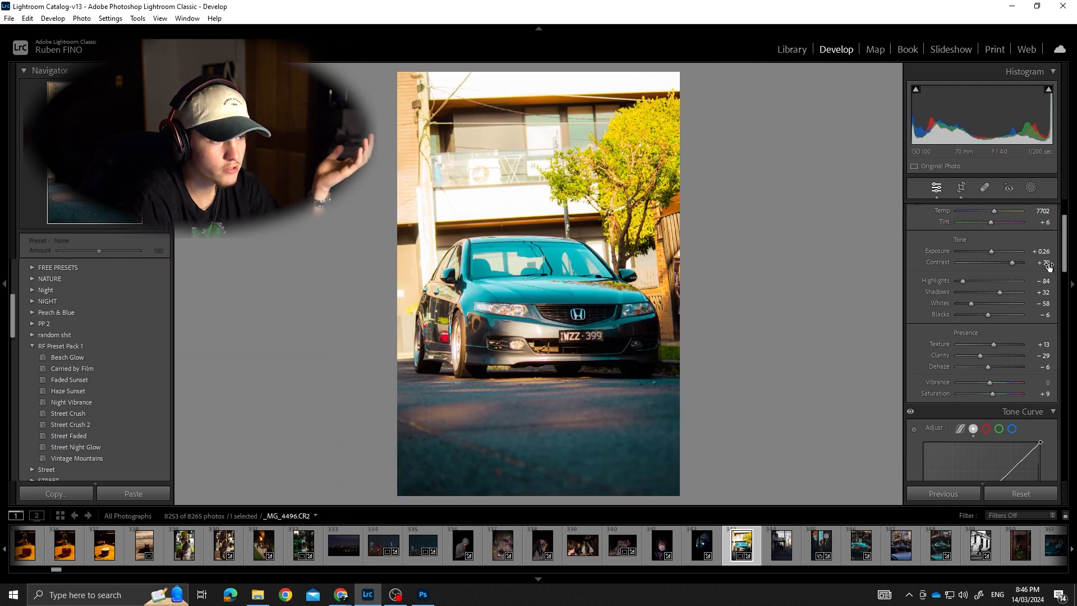
Step: Set the car photo's Shadows to +93, Exposure to −0.88 and Contrast to +84
{"action": "left_click_drag", "start_coordinate": [991, 251], "coordinate": [984, 249]}
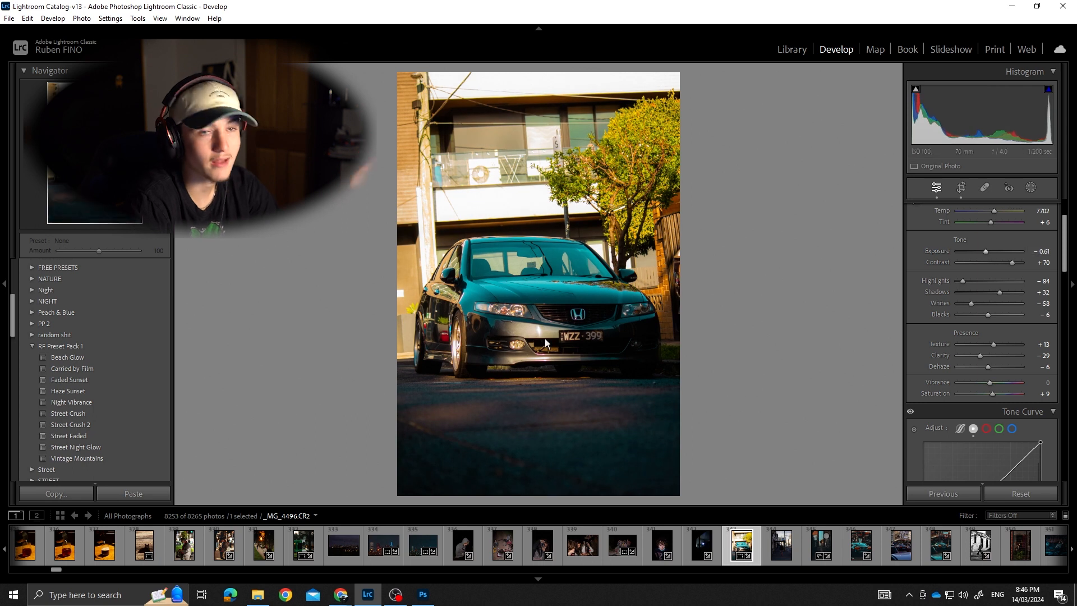
{"action": "left_click_drag", "start_coordinate": [1000, 292], "coordinate": [1017, 295]}
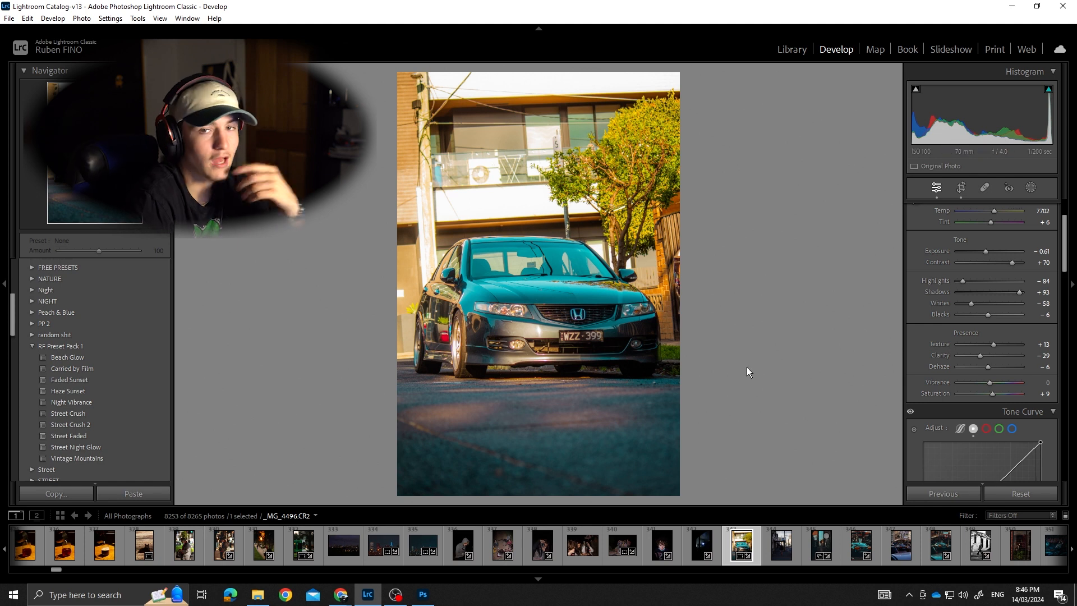
{"action": "scroll", "coordinate": [953, 359], "scroll_direction": "down", "scroll_amount": 5}
{"action": "scroll", "coordinate": [970, 314], "scroll_direction": "up", "scroll_amount": 5}
{"action": "left_click_drag", "start_coordinate": [985, 250], "coordinate": [1014, 261]}
Step: Compare the graded car photo with its unedited version and inspect the car's front up close
{"action": "key", "text": "backslash"}
{"action": "key", "text": "backslash"}
{"action": "key", "text": "backslash"}
{"action": "key", "text": "backslash"}
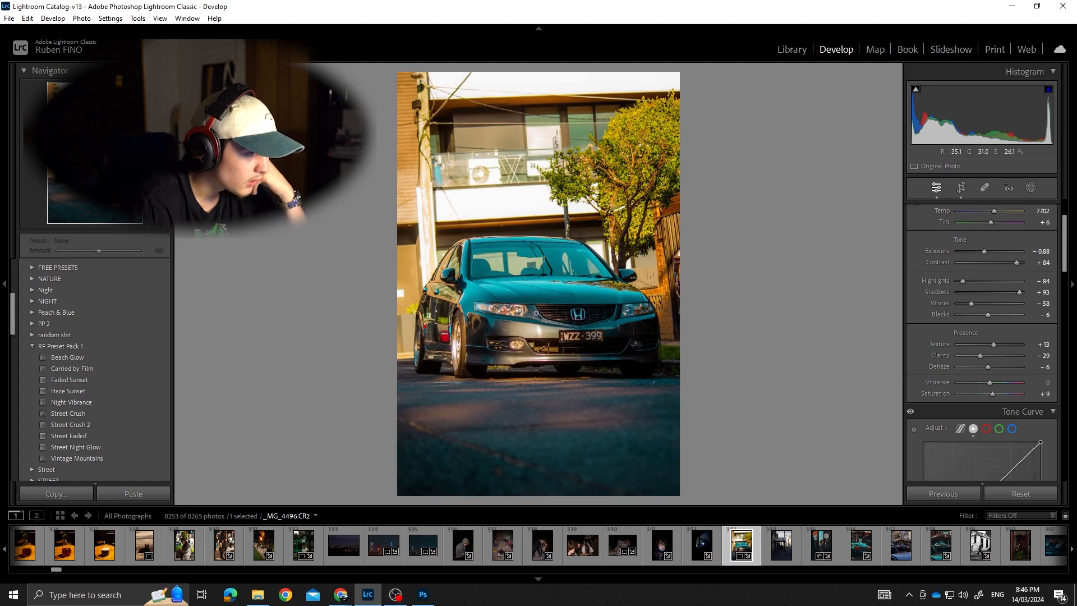
{"action": "left_click", "coordinate": [558, 312]}
{"action": "left_click_drag", "start_coordinate": [558, 312], "coordinate": [613, 348]}
{"action": "left_click", "coordinate": [566, 323]}
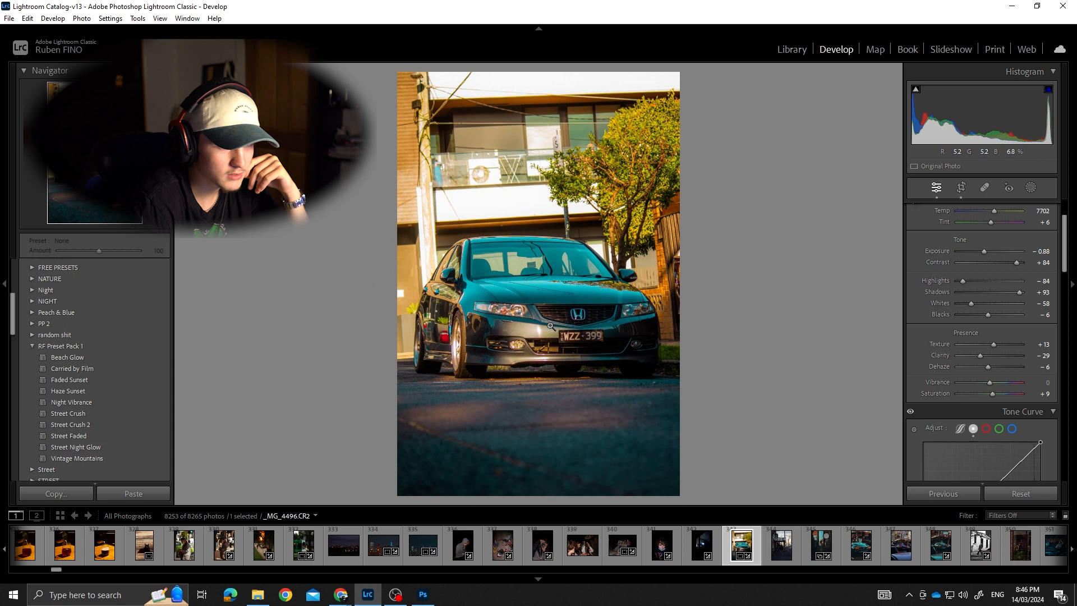
Step: Add a post-crop vignette with Amount −28, Midpoint 52, Roundness +42 and Feather 57, and compare the photo with its unedited version
{"action": "scroll", "coordinate": [967, 355], "scroll_direction": "down", "scroll_amount": 12}
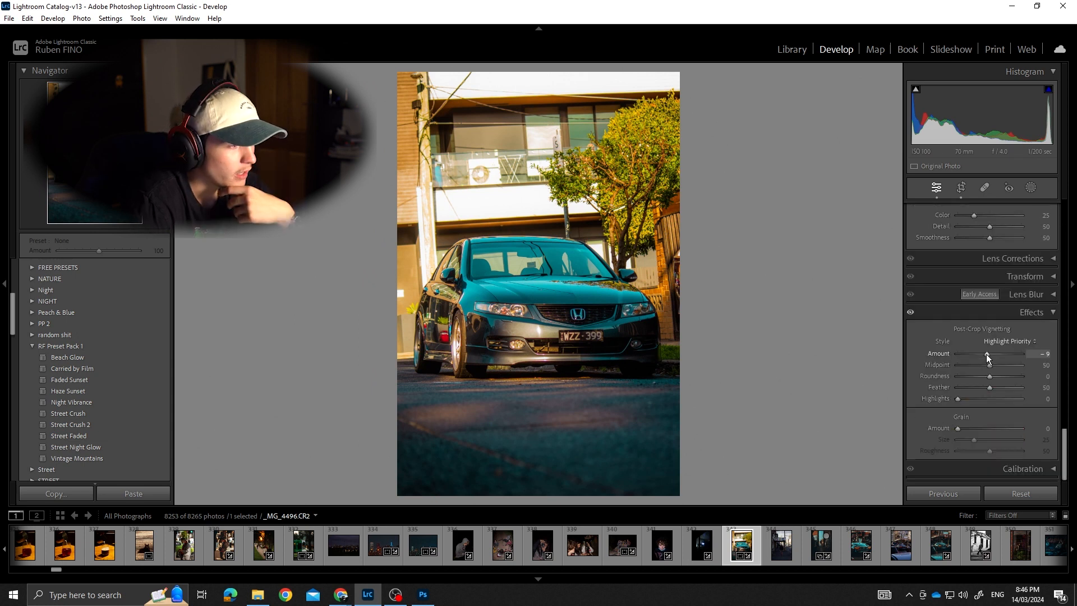
{"action": "left_click_drag", "start_coordinate": [987, 357], "coordinate": [994, 396]}
{"action": "key", "text": "backslash"}
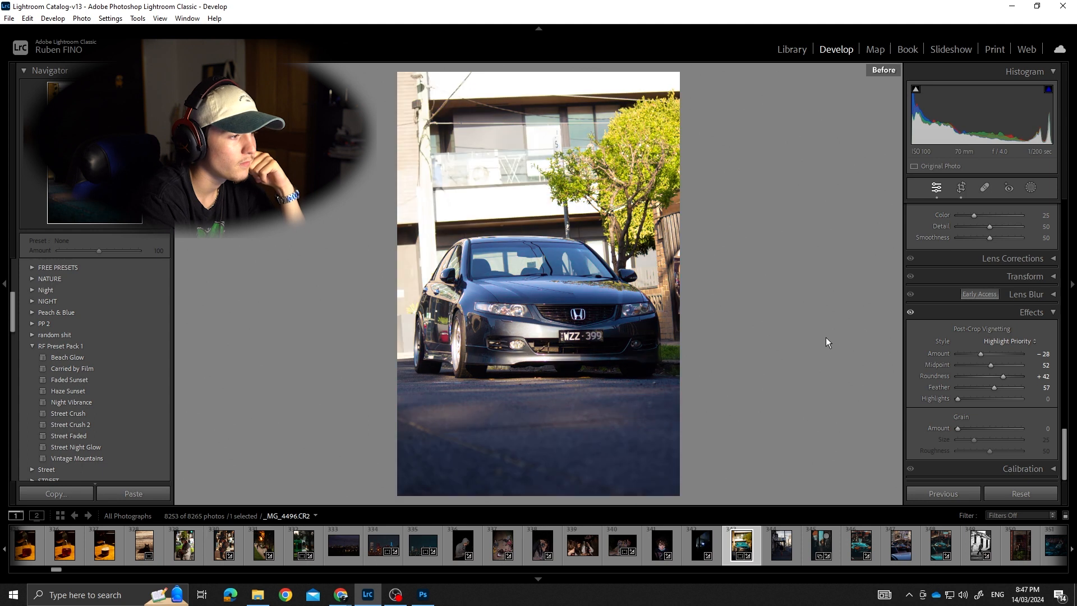
{"action": "key", "text": "backslash"}
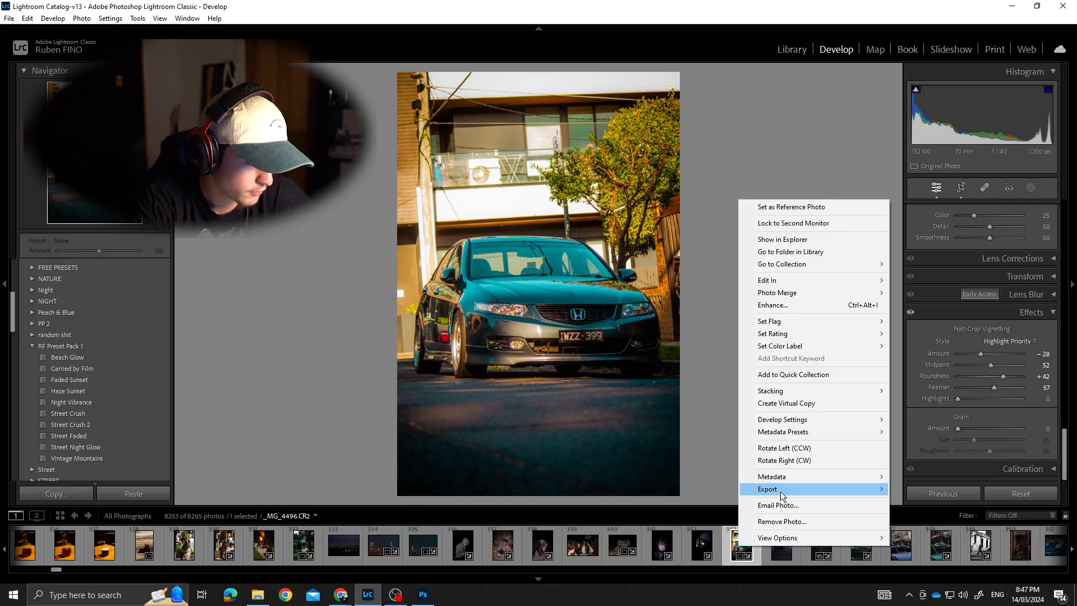
Step: Export the car photo to the preset folder on the hard drive, using a unique name for the existing _MG_4496.jpg
{"action": "mouse_move", "coordinate": [779, 492]}
{"action": "left_click", "coordinate": [943, 489]}
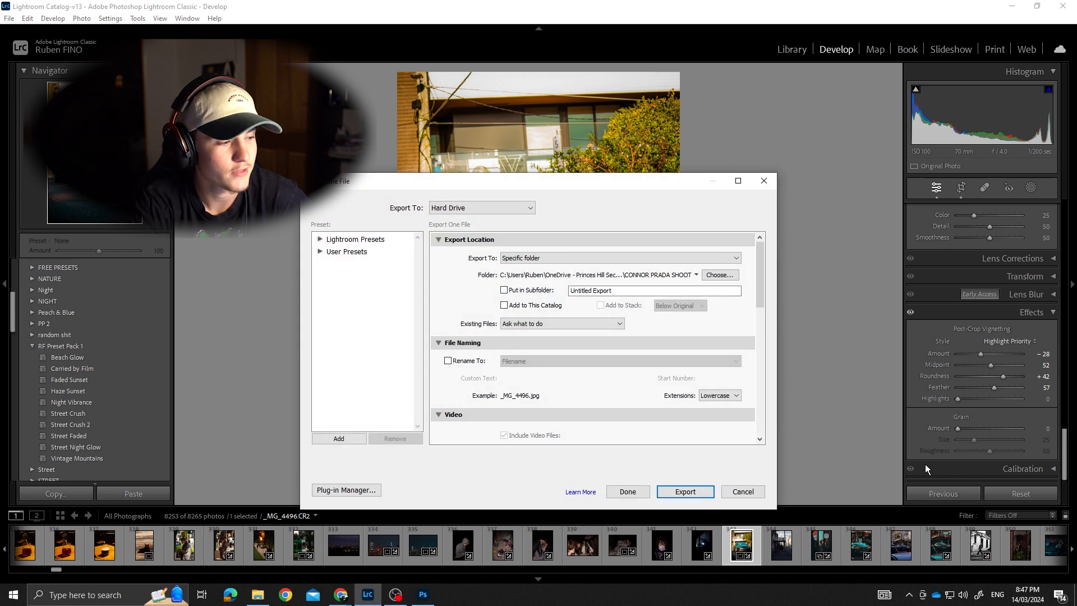
{"action": "left_click", "coordinate": [685, 491]}
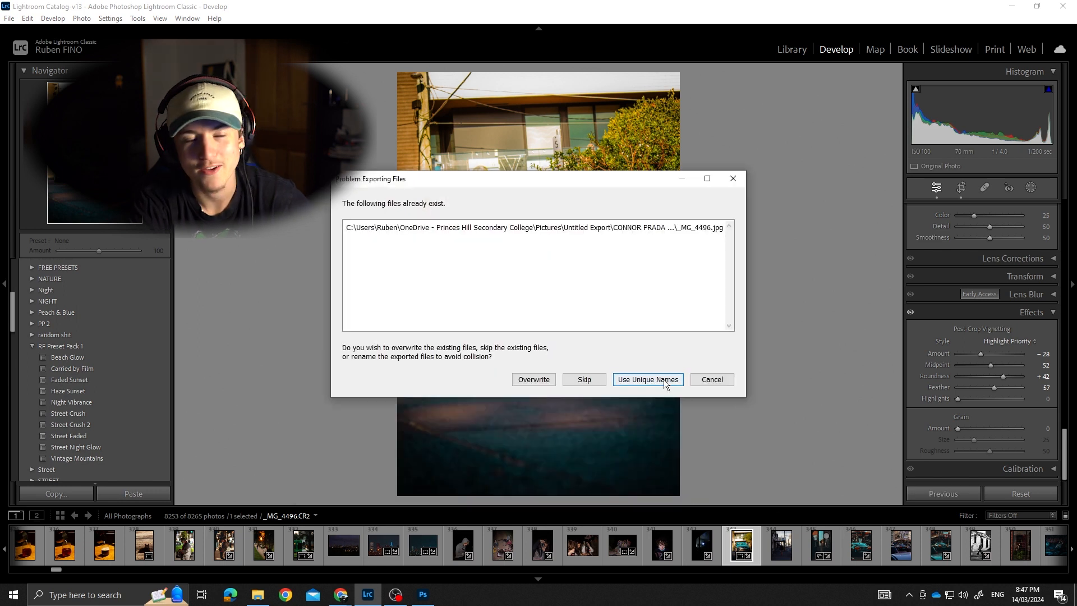
{"action": "left_click", "coordinate": [664, 379]}
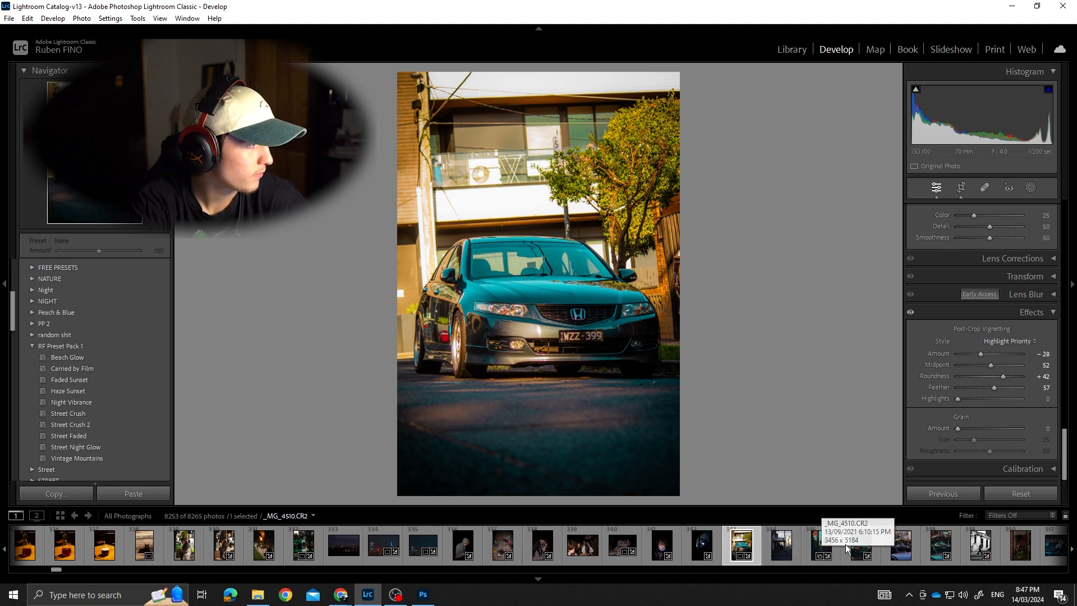
Step: Move on to the photo _MG_4611.CR2 further along the filmstrip
{"action": "scroll", "coordinate": [830, 545], "scroll_direction": "down", "scroll_amount": 3}
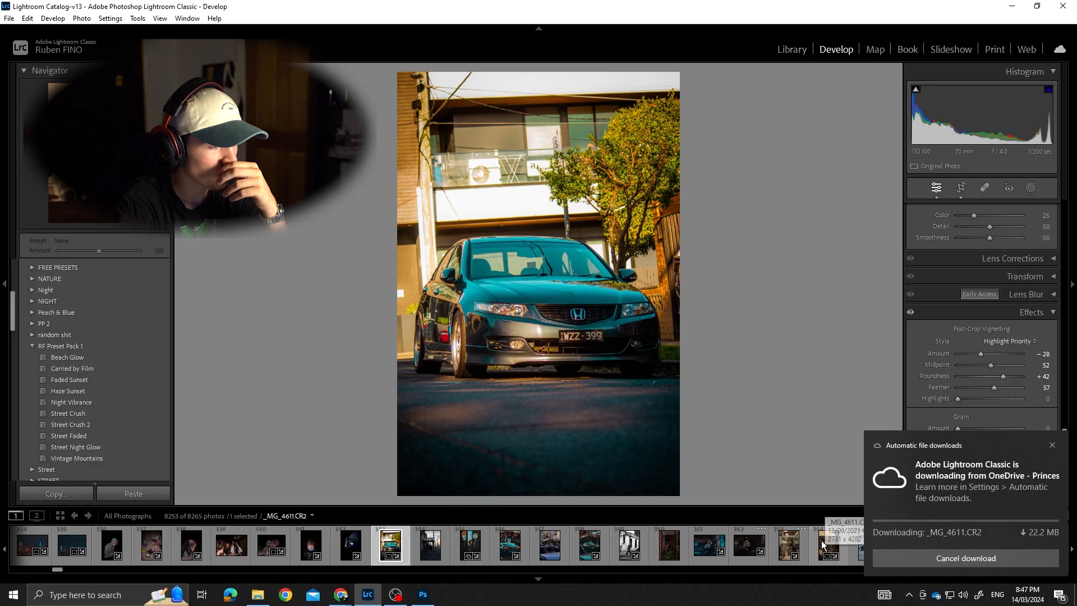